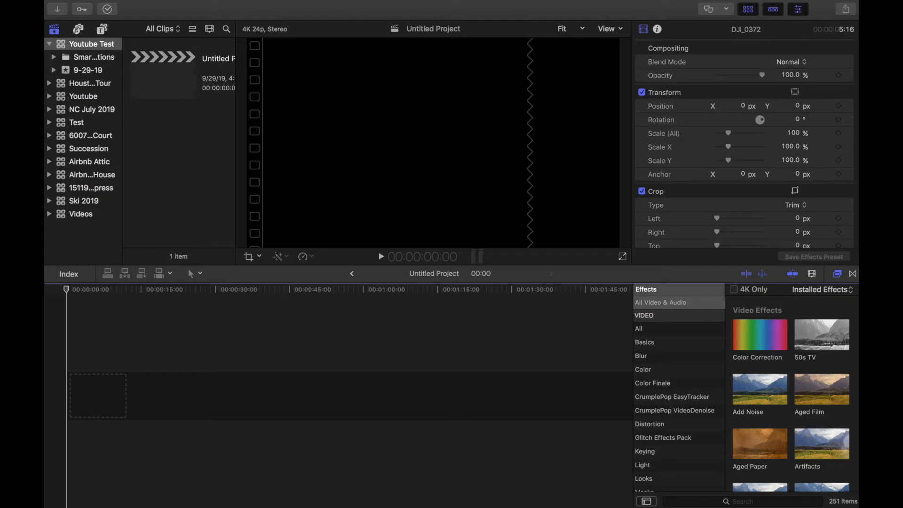
- Create a new library named 'Test youtube' and save it in the Movies folder
left_click(140, 5)
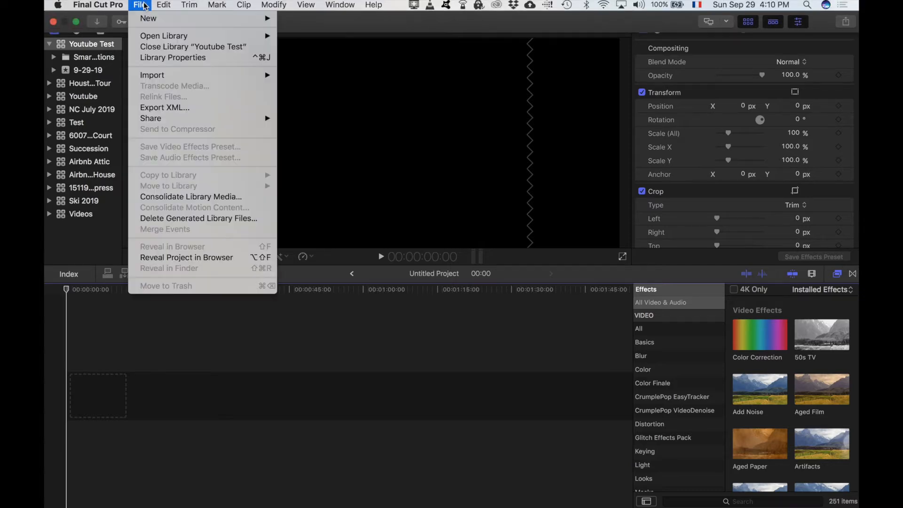
mouse_move(182, 38)
mouse_move(195, 19)
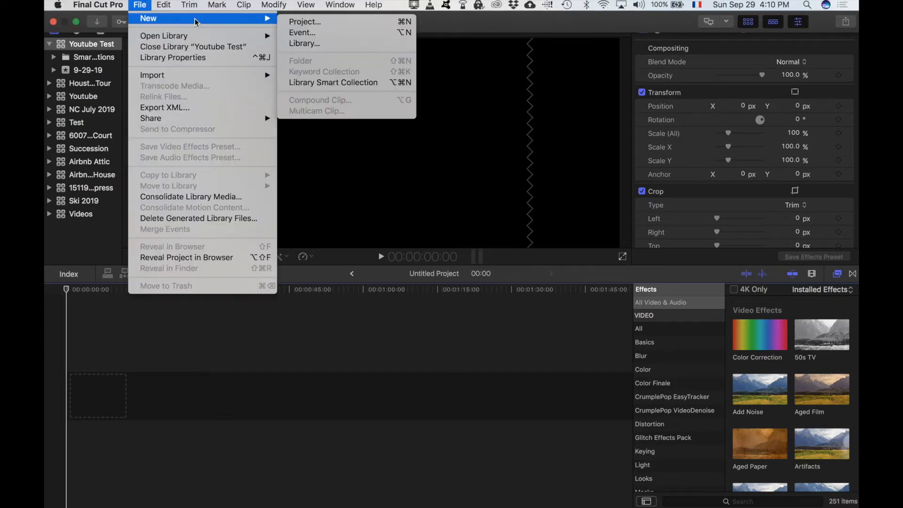
left_click(317, 44)
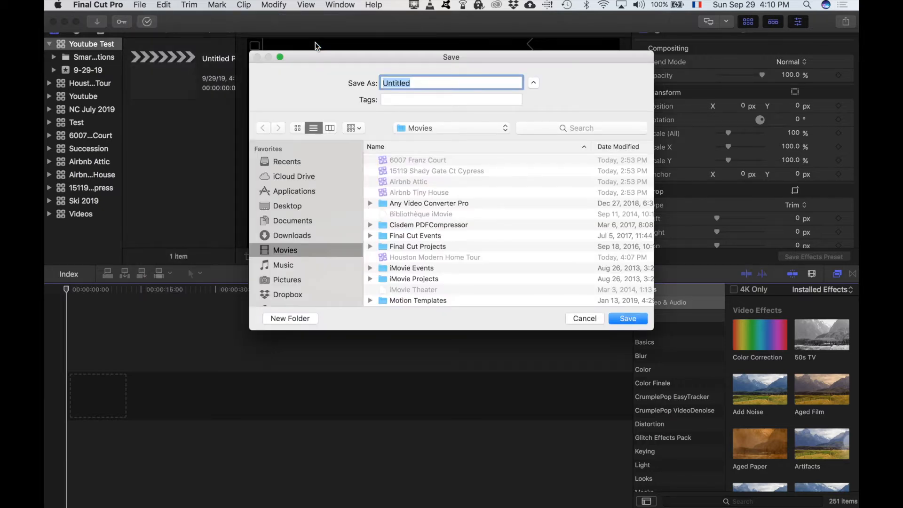
type("T")
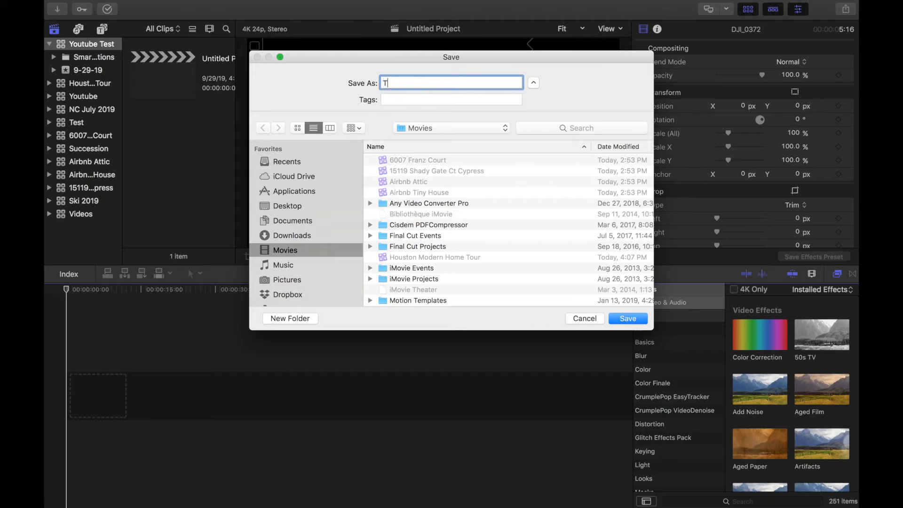
type("est youtube")
key("Return")
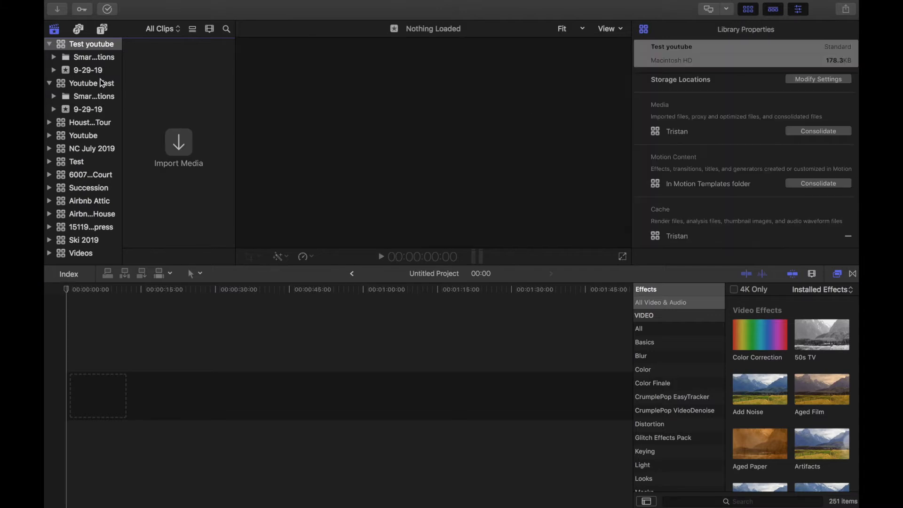
- Collapse the Youtube Test library and select the empty 9-29-19 event under Test youtube
left_click(49, 82)
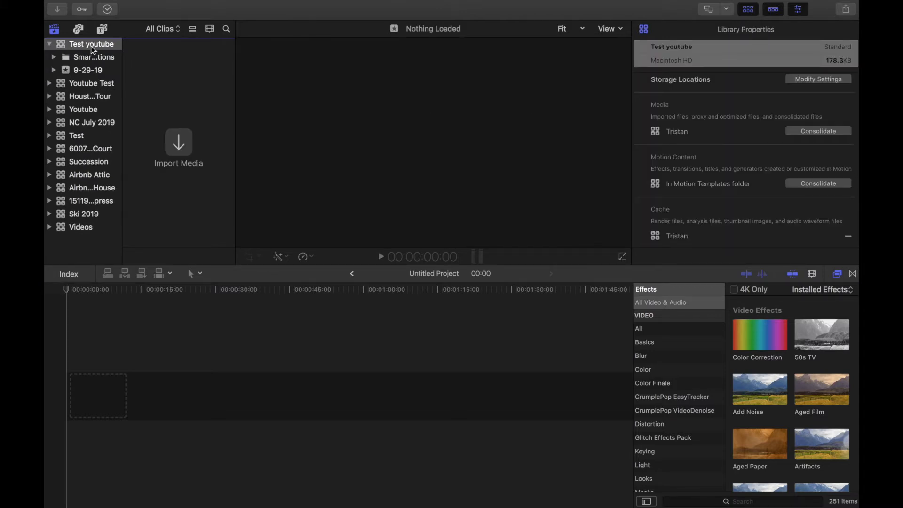
left_click(87, 71)
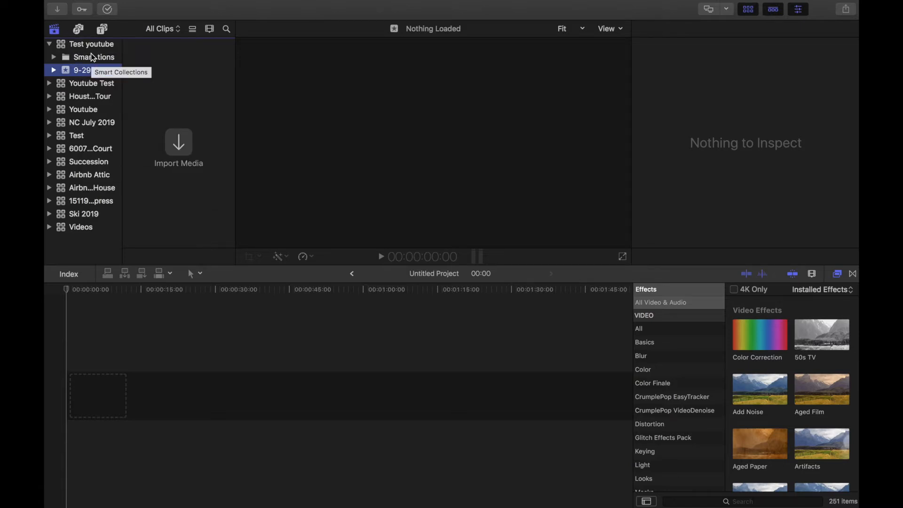
- Browse the built-in Sound Effects and search 'water' to list clips like Big Waterfall
left_click(79, 29)
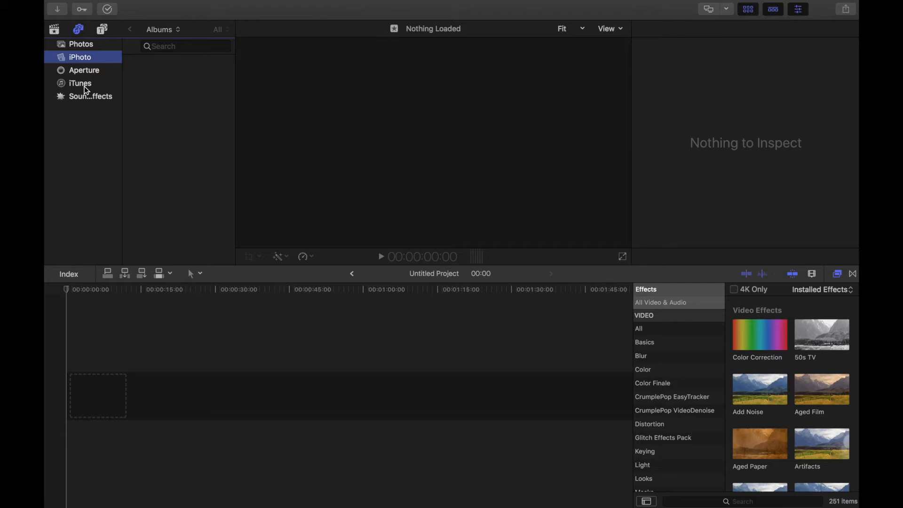
left_click(57, 32)
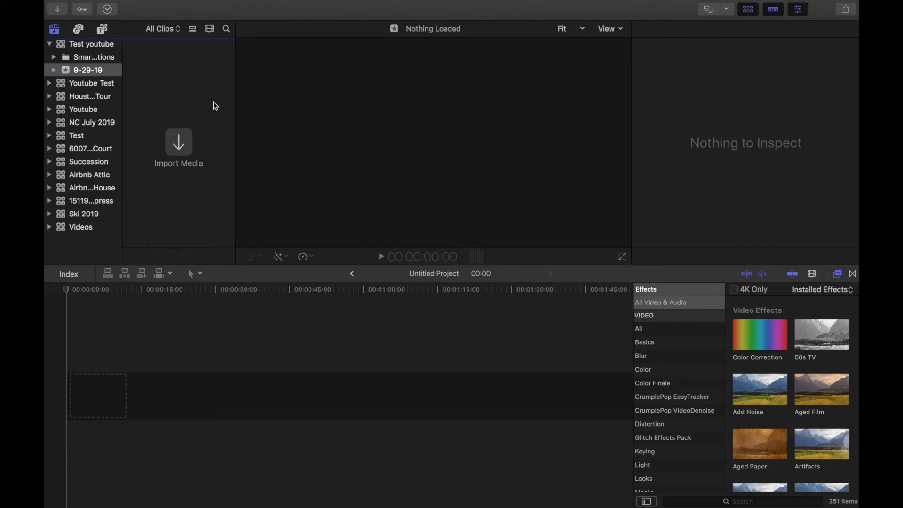
left_click(79, 30)
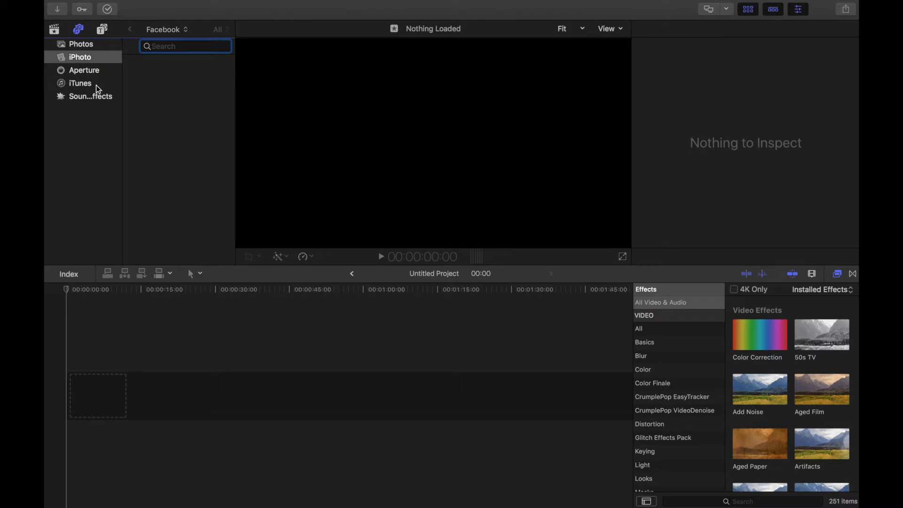
left_click(88, 100)
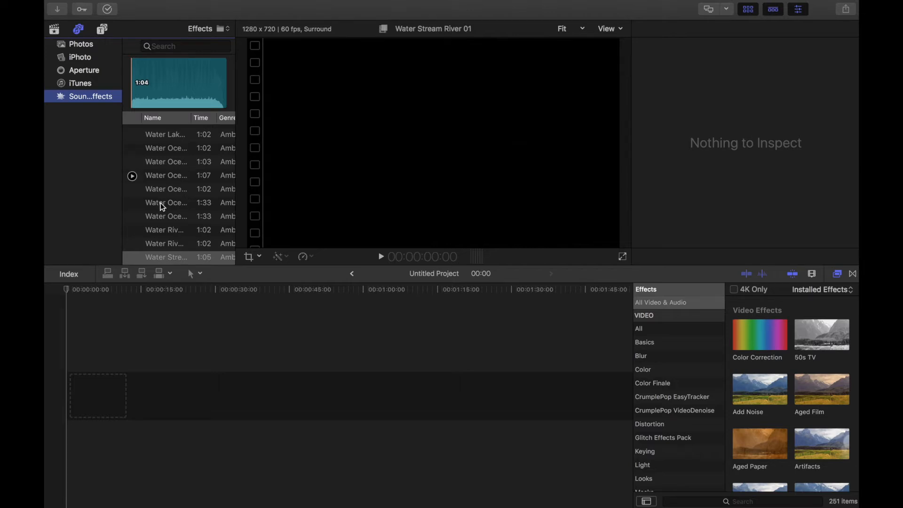
scroll(158, 212, "up", 10)
left_click(164, 47)
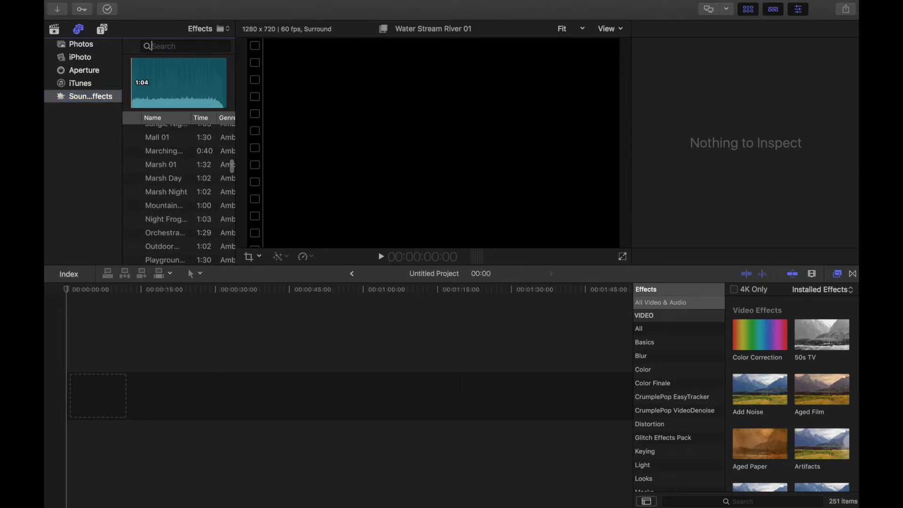
type("water")
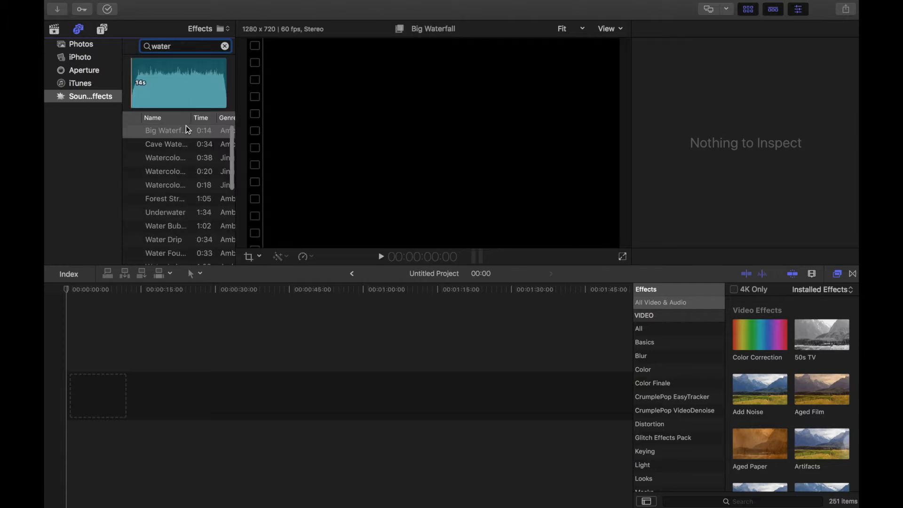
scroll(148, 152, "down", 5)
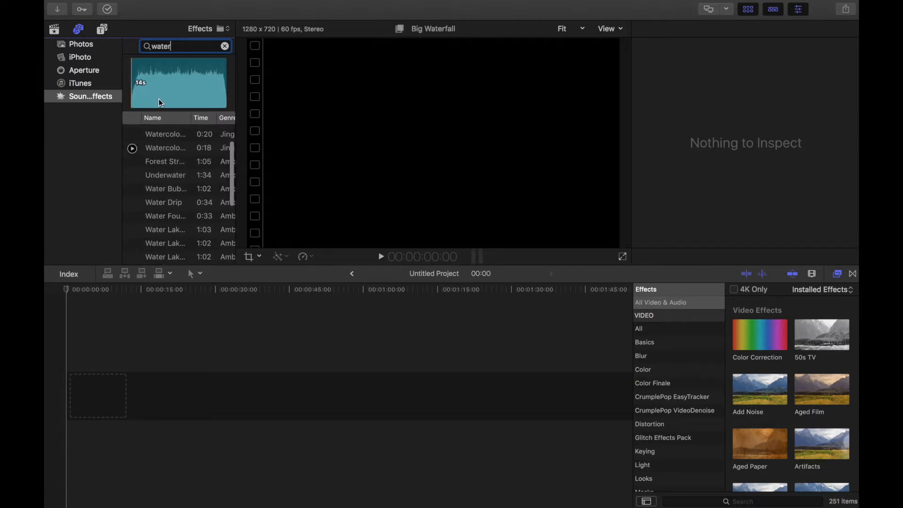
- Look through the Titles and Generators list, then return to the Libraries sidebar
left_click(102, 31)
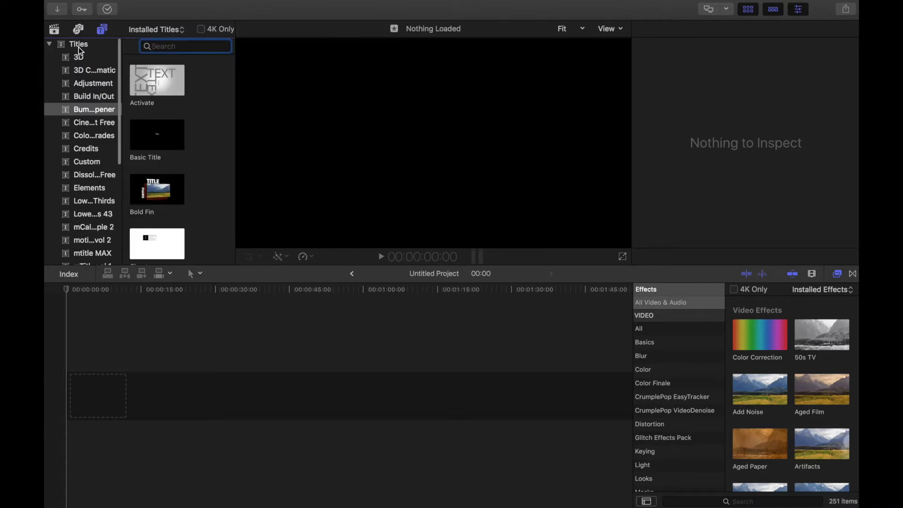
scroll(82, 132, "down", 8)
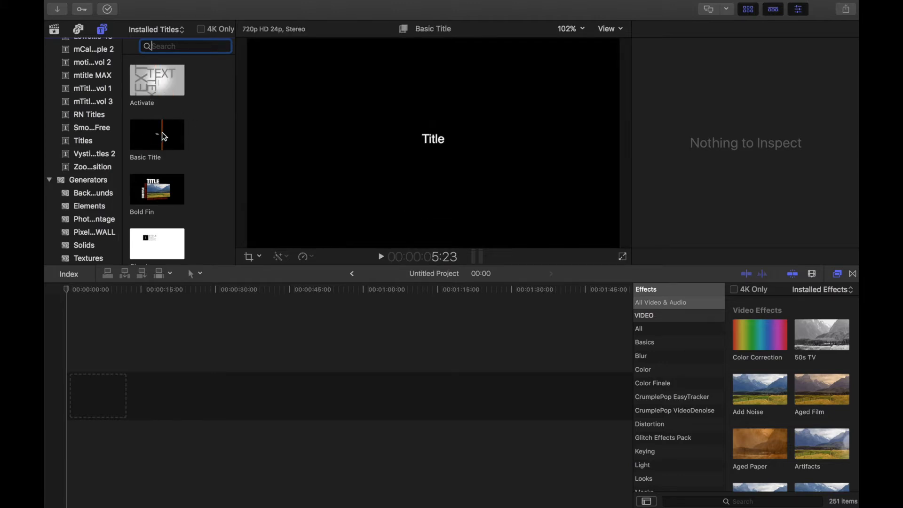
scroll(86, 142, "up", 6)
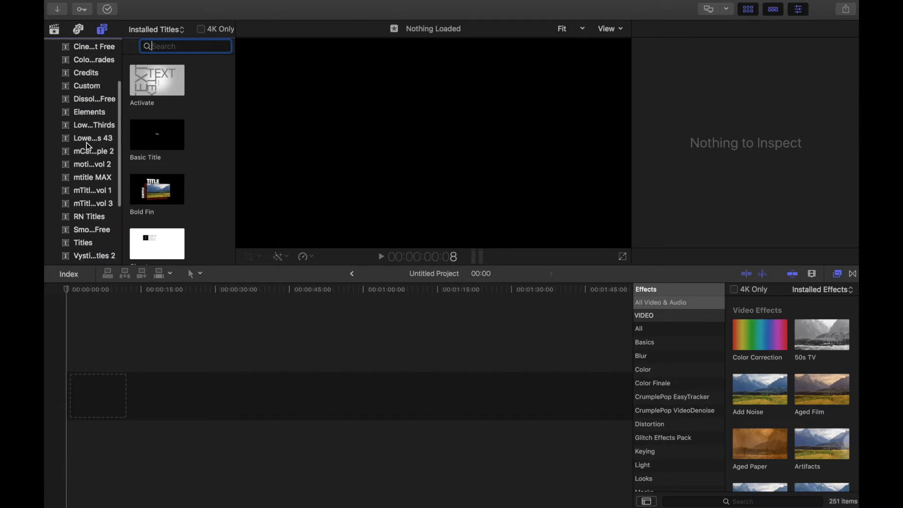
scroll(90, 96, "up", 3)
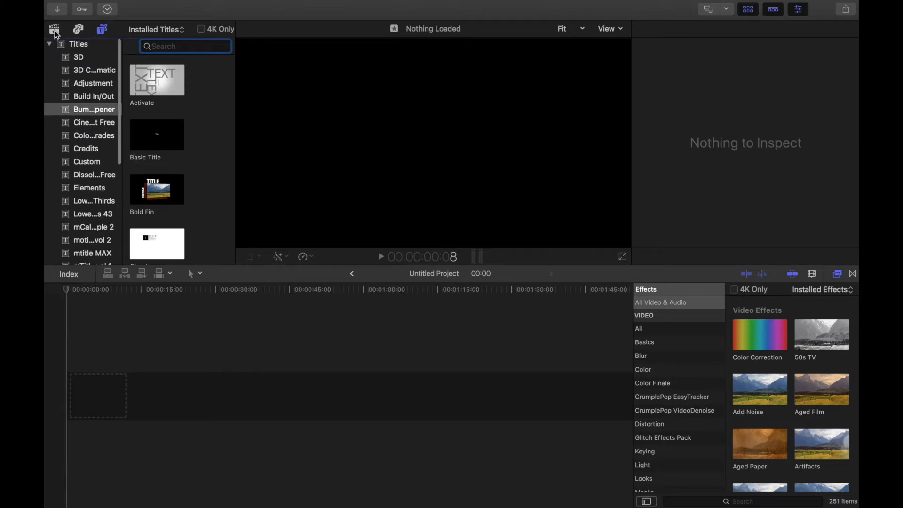
left_click(54, 29)
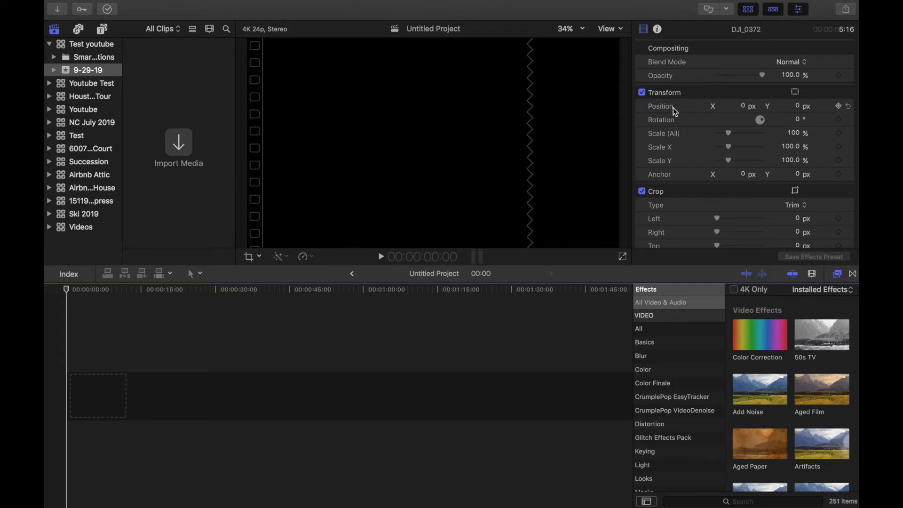
- Scroll DJI_0372's Video inspector through Transform, Crop, Distort and Stabilization, then back to the top
scroll(676, 111, "up", 2)
scroll(739, 132, "down", 5)
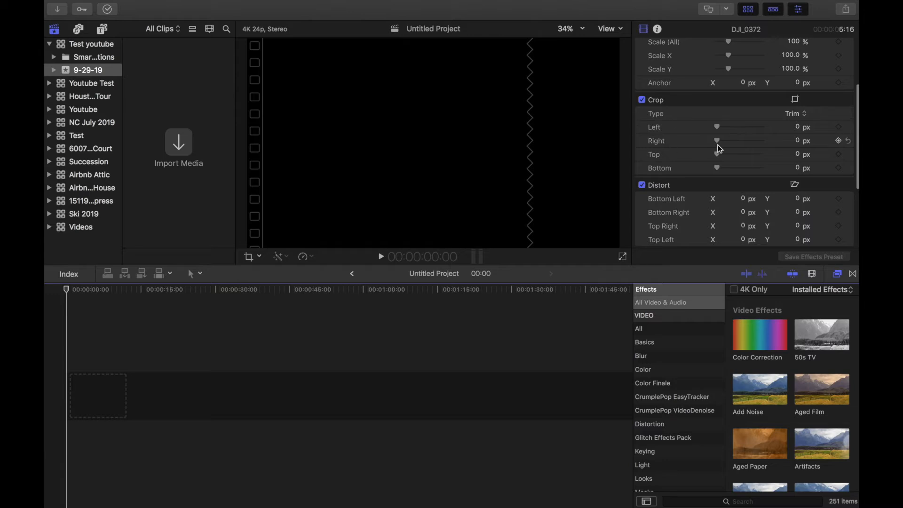
scroll(658, 147, "down", 3)
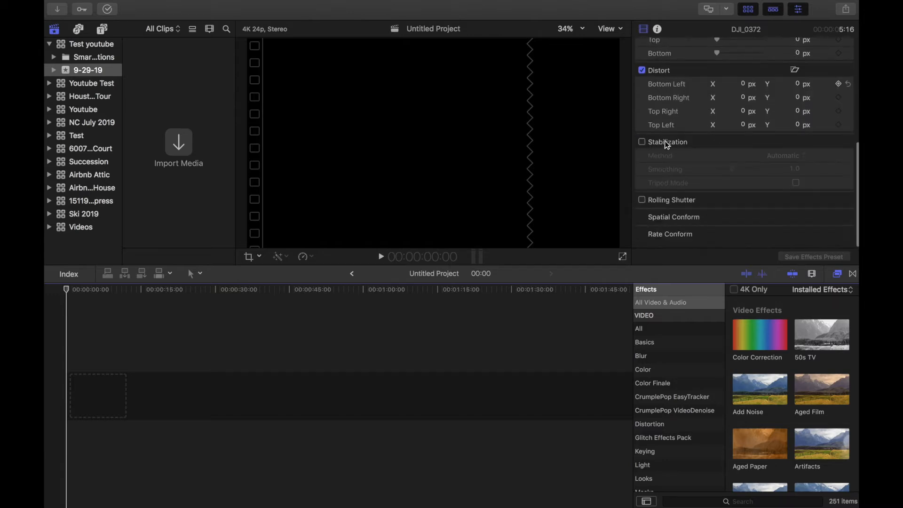
scroll(658, 148, "up", 8)
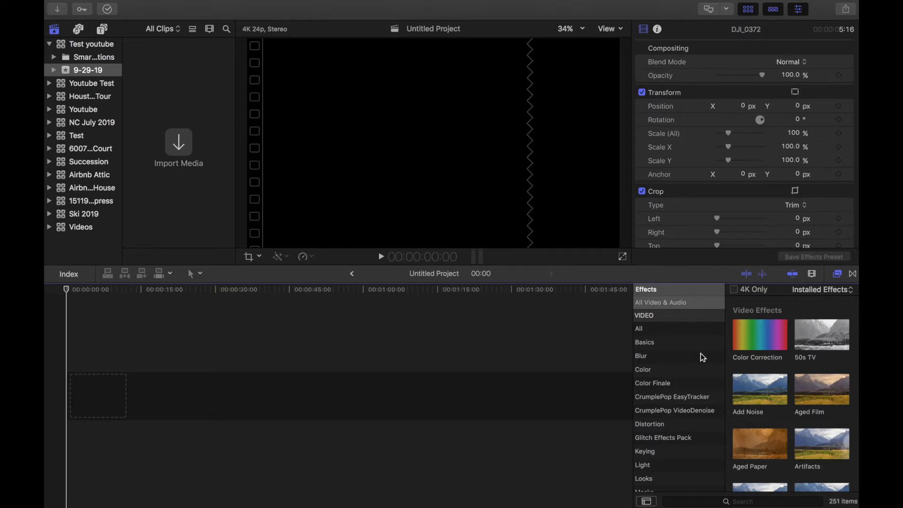
scroll(690, 334, "down", 5)
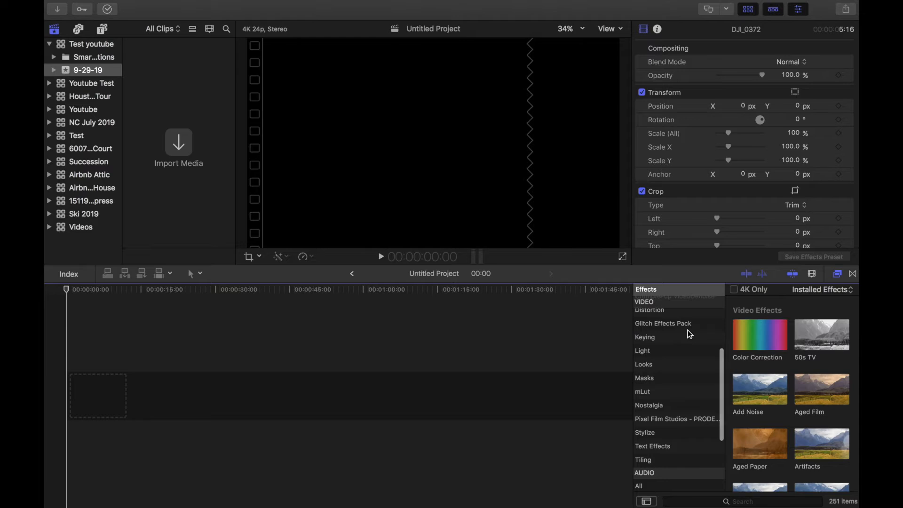
scroll(682, 357, "up", 10)
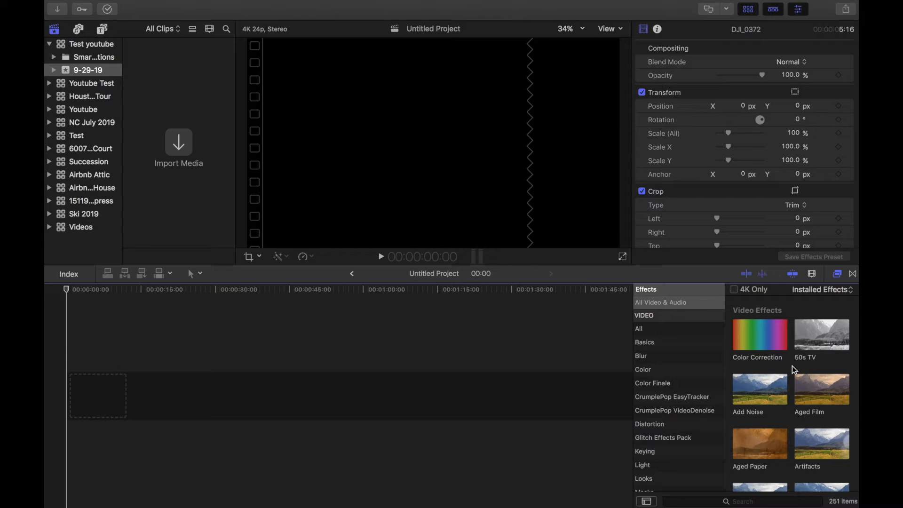
scroll(796, 370, "down", 4)
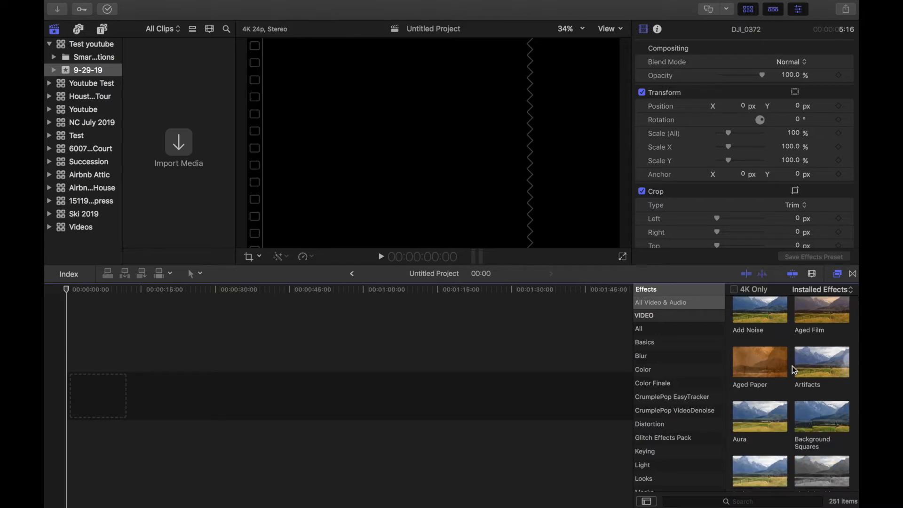
scroll(776, 364, "down", 3)
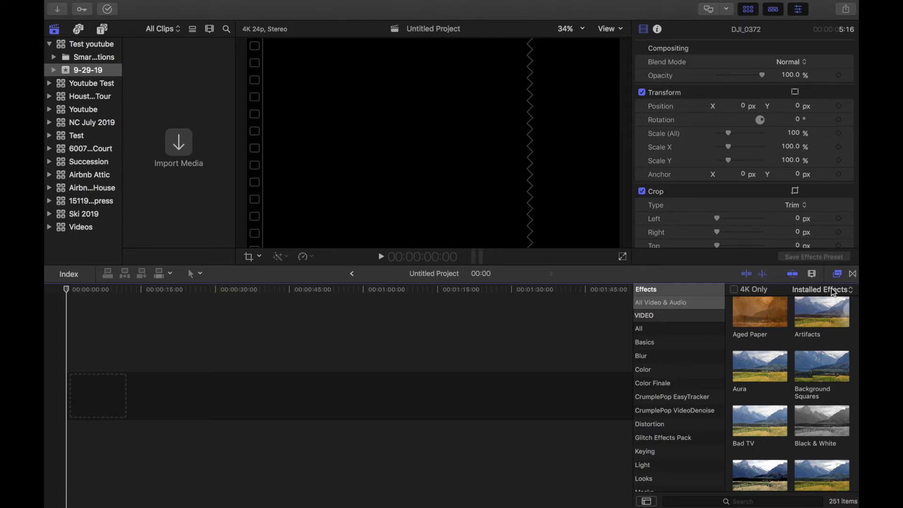
- Browse the transitions list, then switch the browser to the 251 video effects
left_click(854, 276)
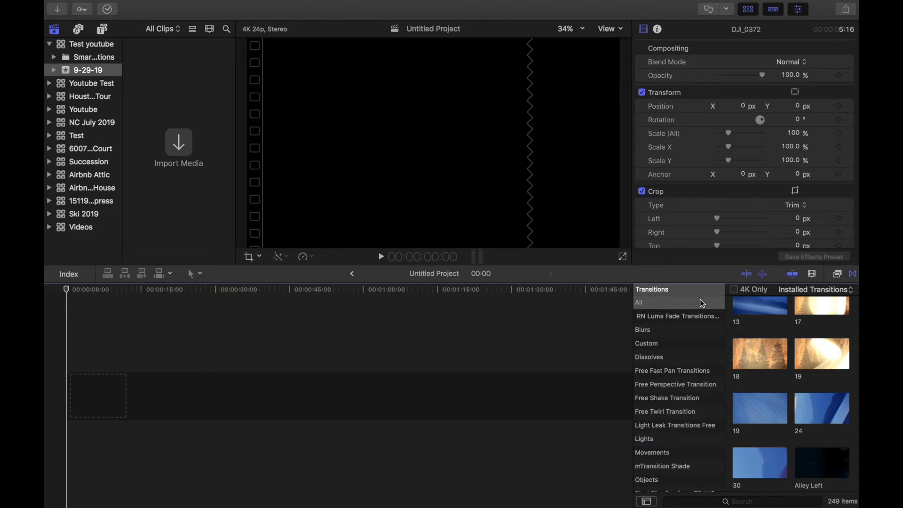
scroll(807, 343, "up", 3)
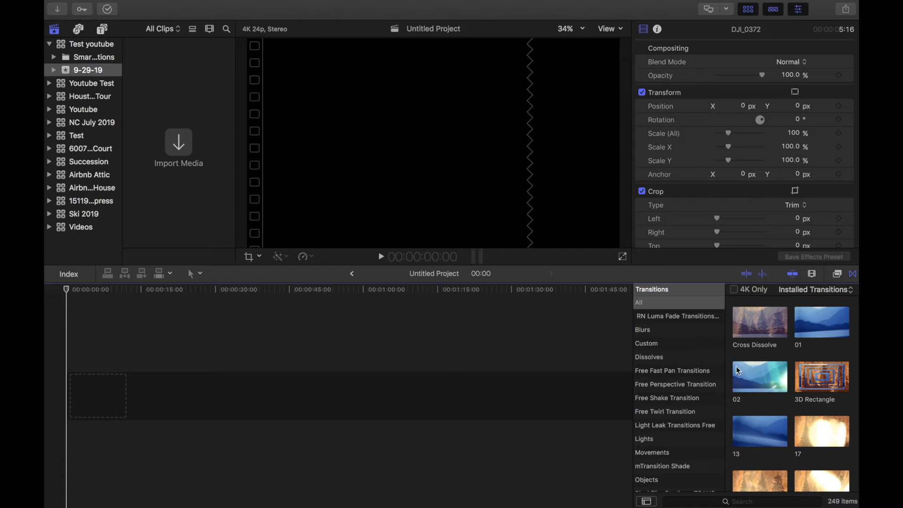
scroll(763, 367, "down", 3)
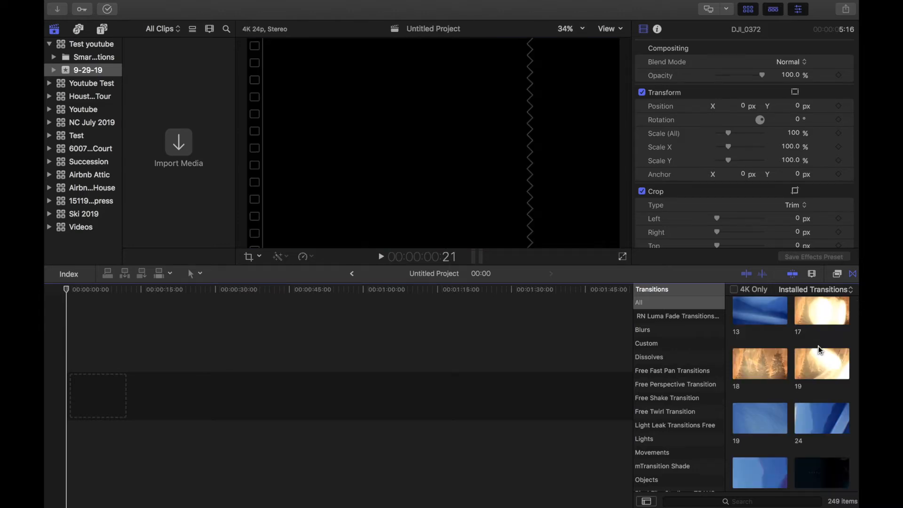
scroll(821, 351, "down", 4)
scroll(821, 350, "down", 4)
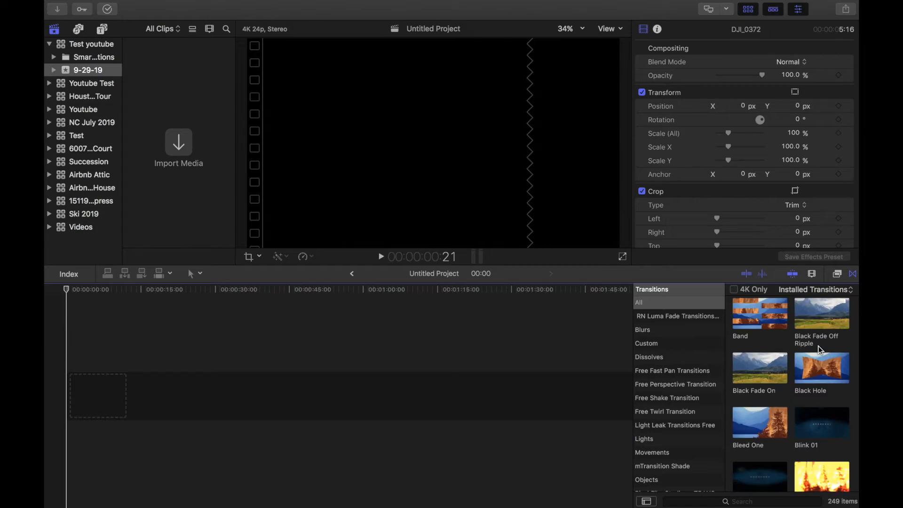
scroll(821, 350, "up", 10)
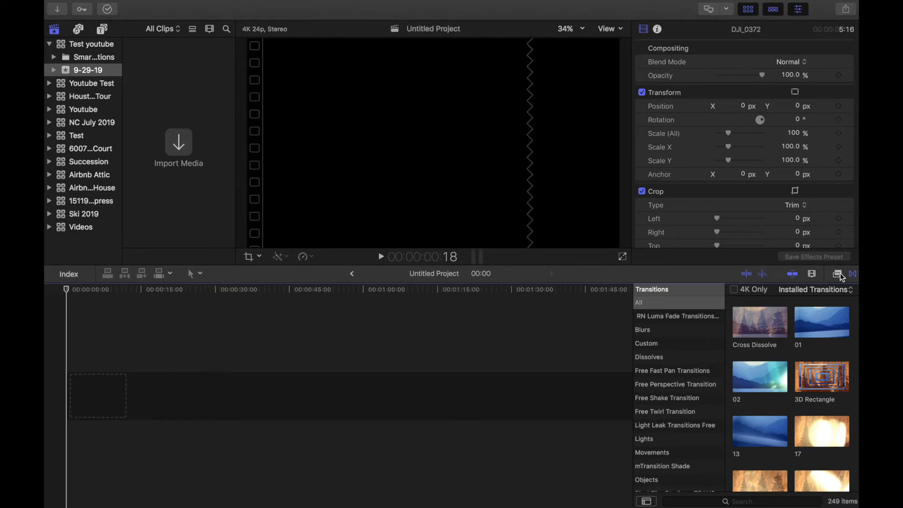
left_click(839, 275)
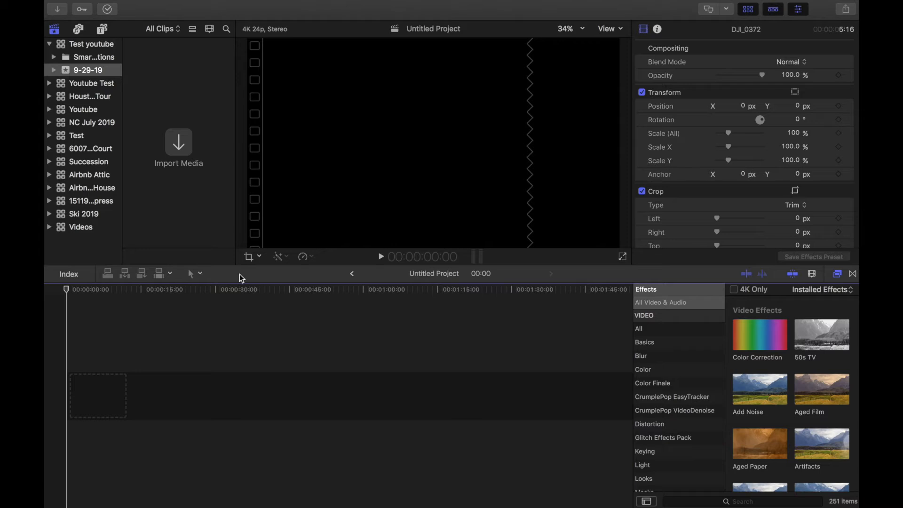
- Check the Tools pop-up menu, then bring up the Media Import window from the browser
left_click(202, 275)
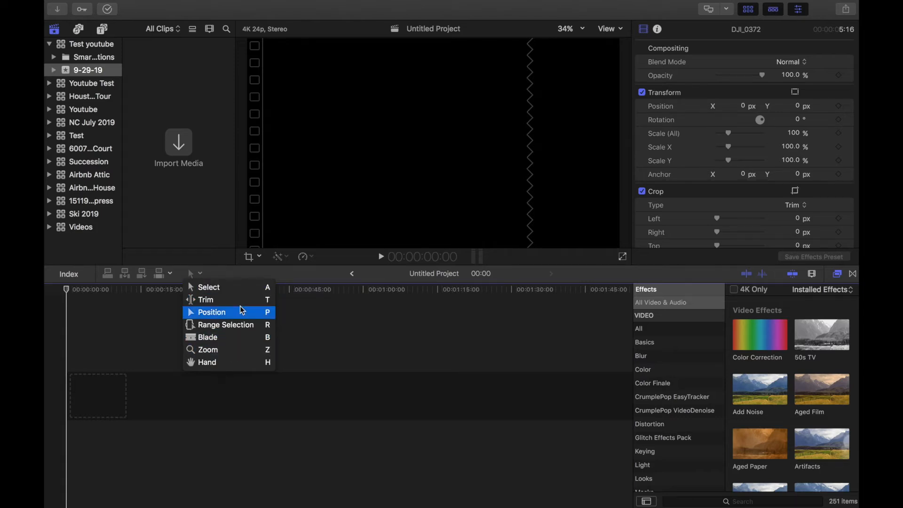
left_click(362, 332)
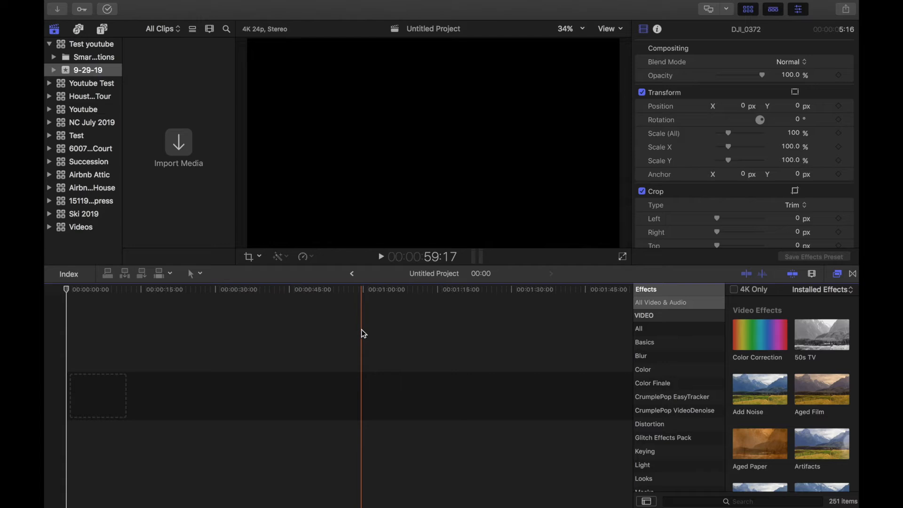
left_click(179, 141)
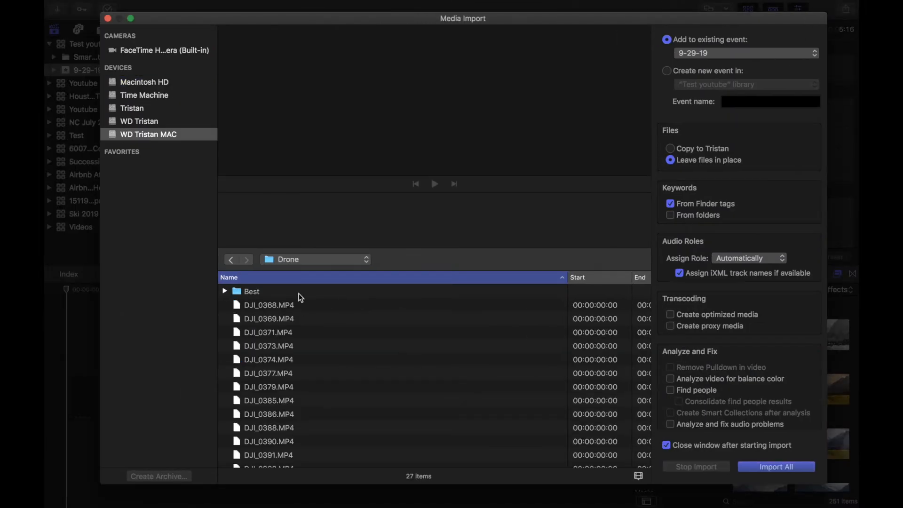
- Import the drone clips DJI_0378 through DJI_0383 from the Best folder into event 9-29-19
left_click(295, 292)
double_click(295, 293)
left_click(280, 336)
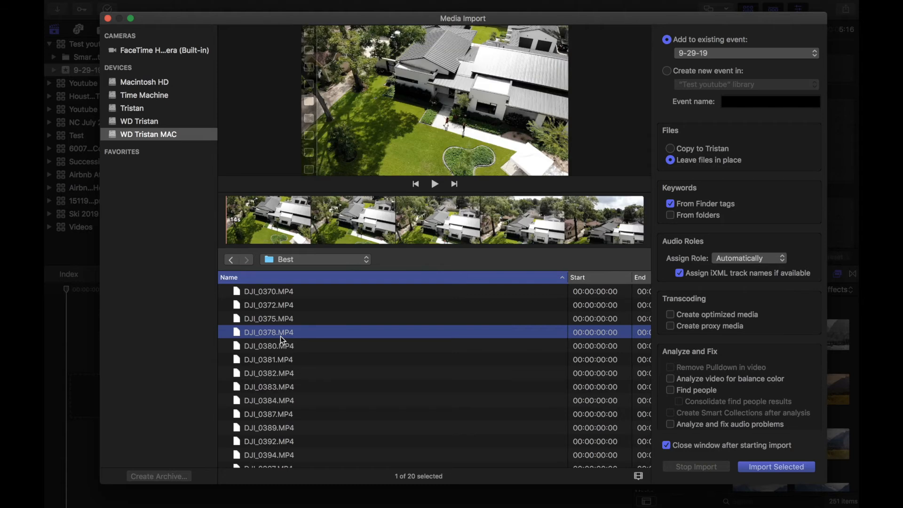
left_click(275, 384, "shift")
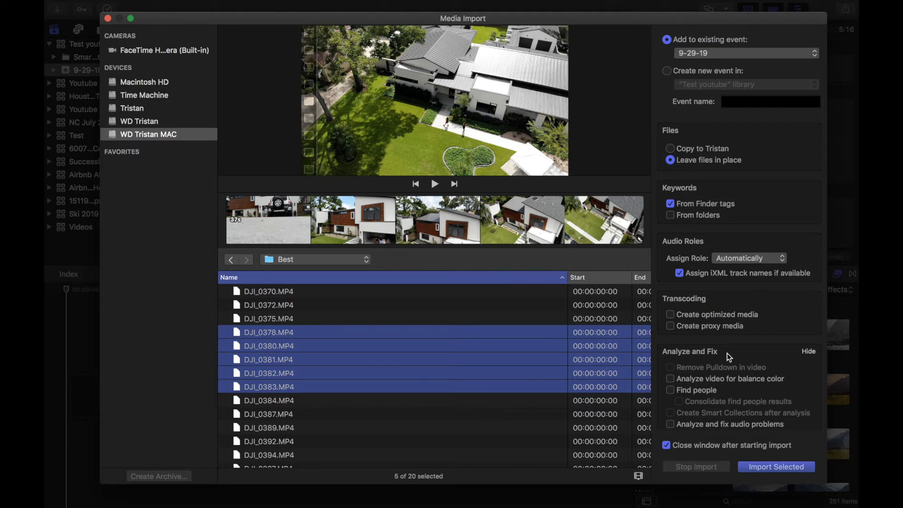
left_click(774, 469)
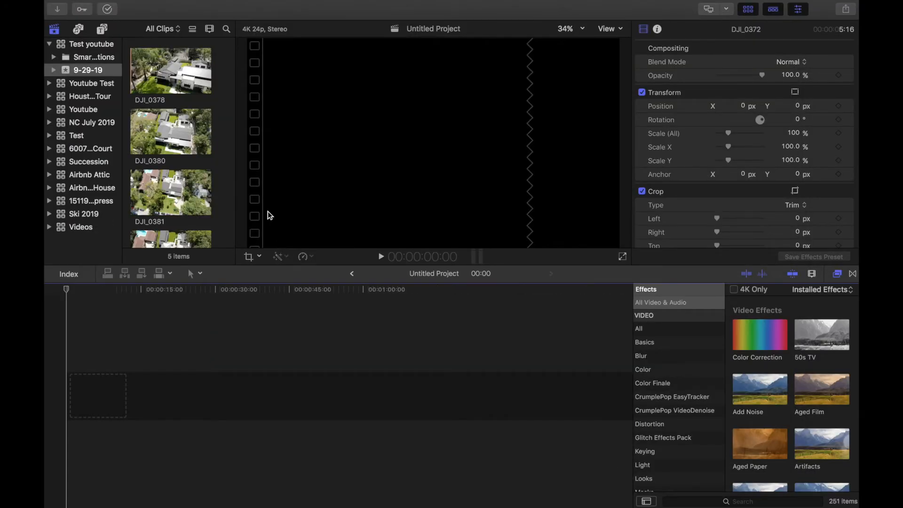
- Review the five imported drone clips in the browser, then bring up the File menu
scroll(176, 79, "down", 3)
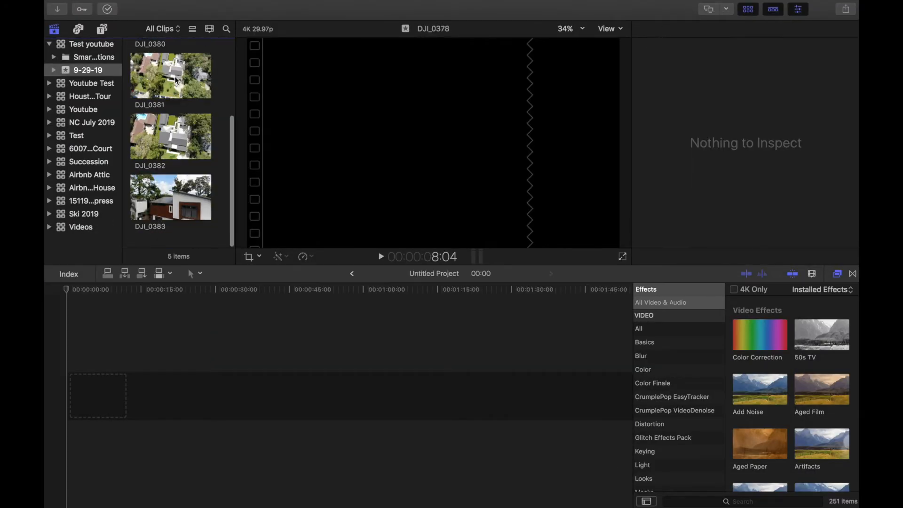
scroll(177, 81, "up", 3)
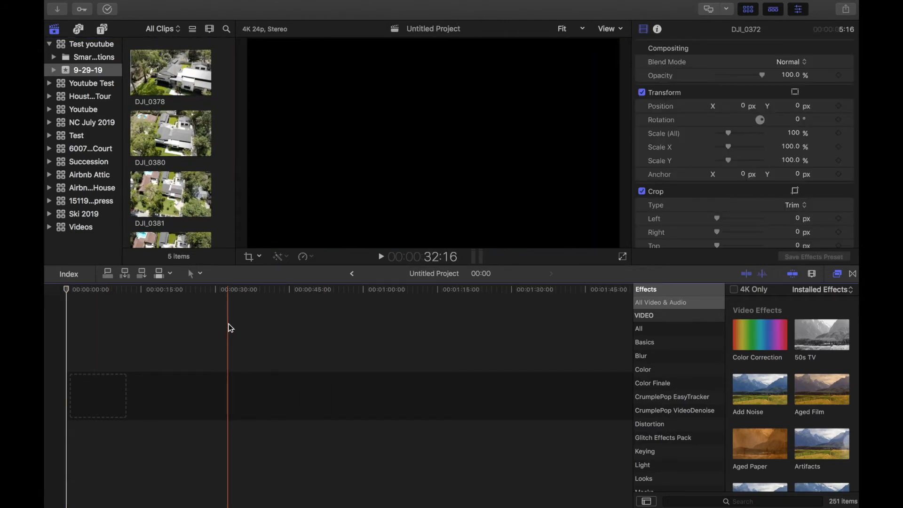
left_click(140, 5)
- Create project 'Test Youtube' in event 9-29-19 with 720p HD format (1280x720, 24p)
mouse_move(163, 39)
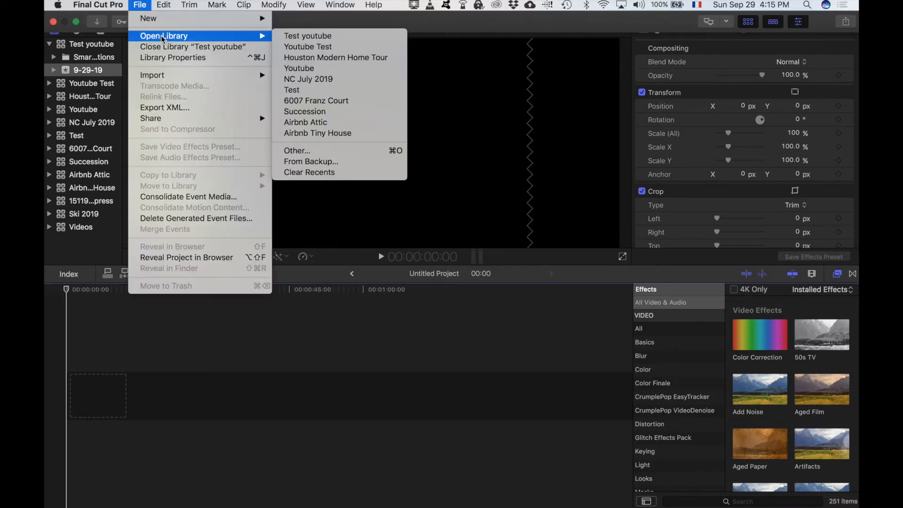
mouse_move(171, 21)
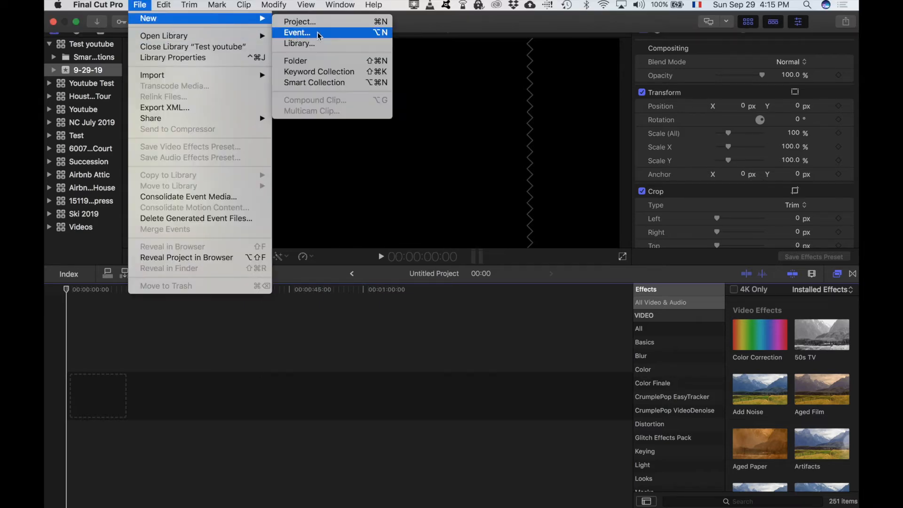
left_click(340, 24)
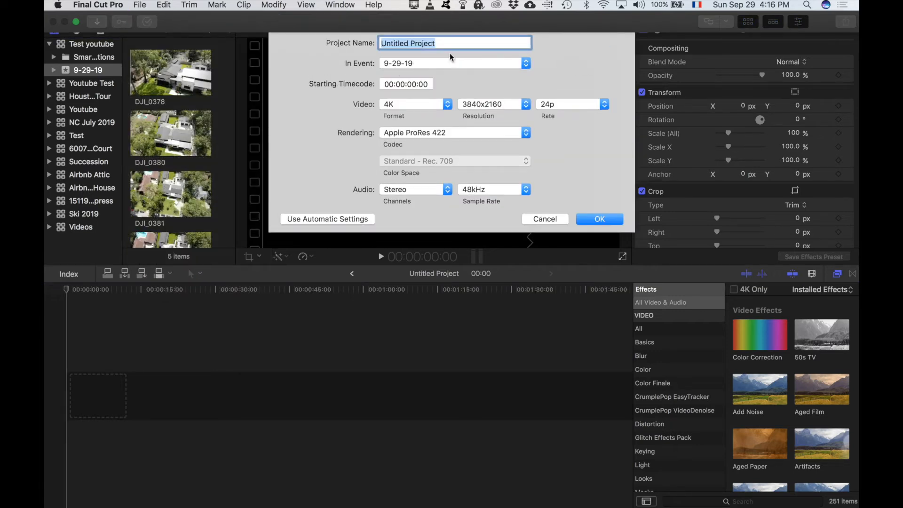
type("Test Youtube")
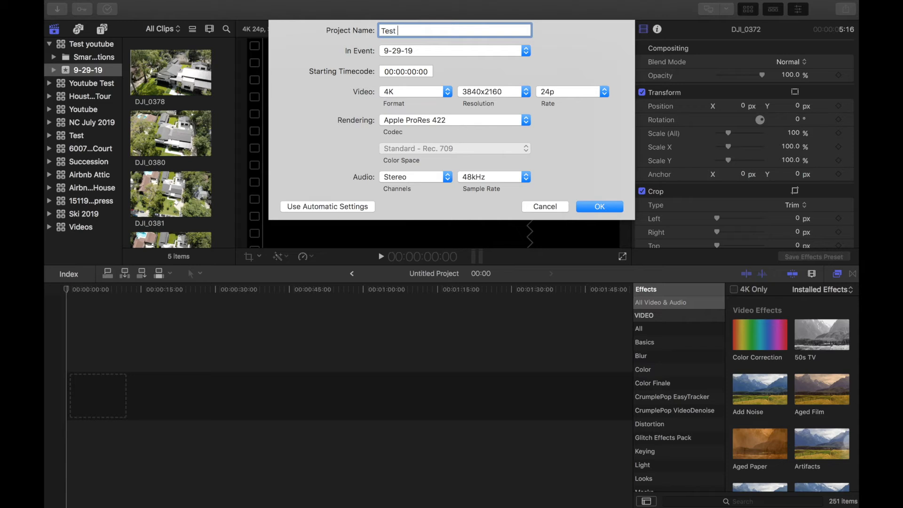
left_click(447, 53)
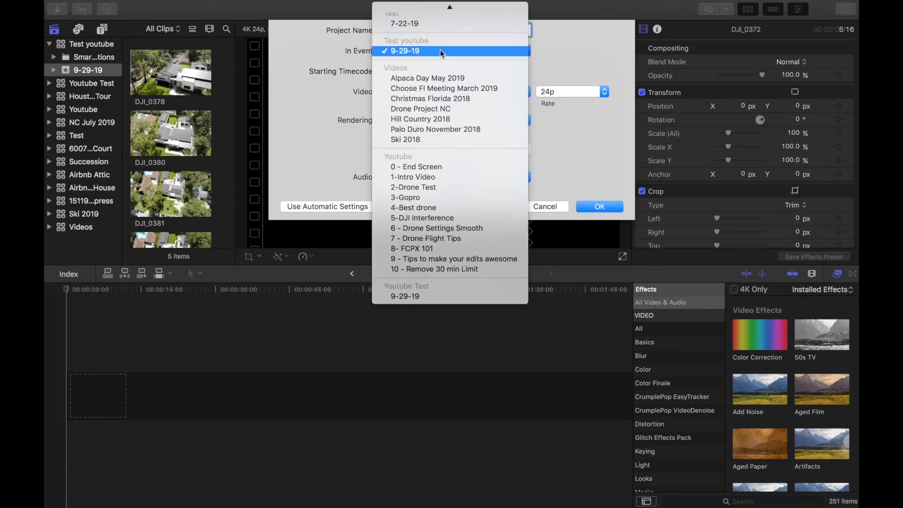
left_click(441, 52)
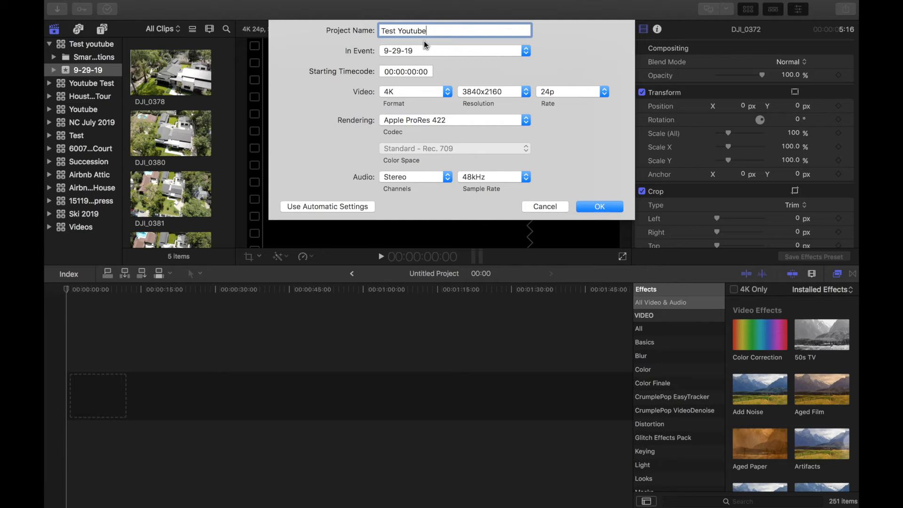
left_click(431, 92)
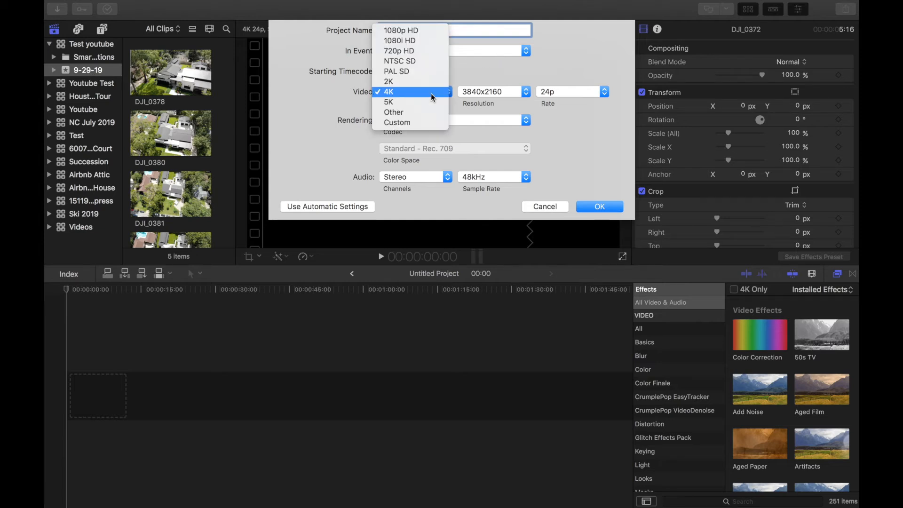
left_click(482, 74)
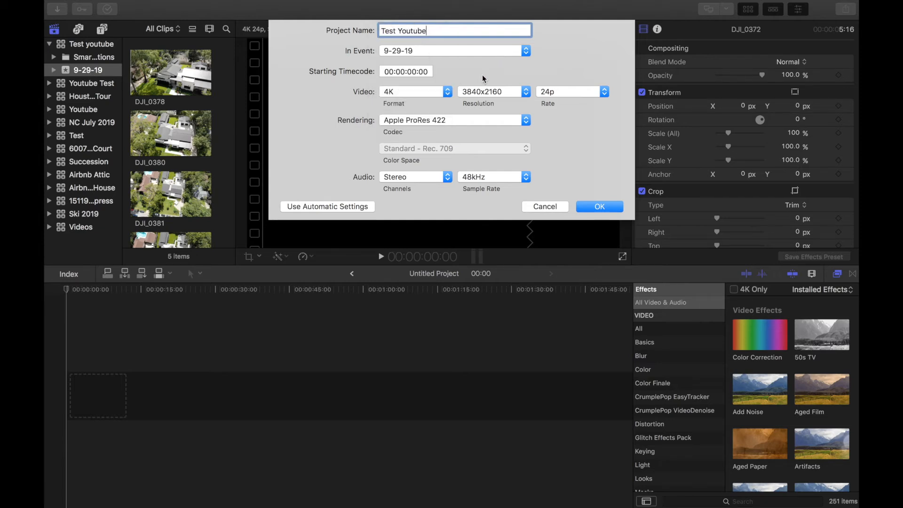
left_click(433, 92)
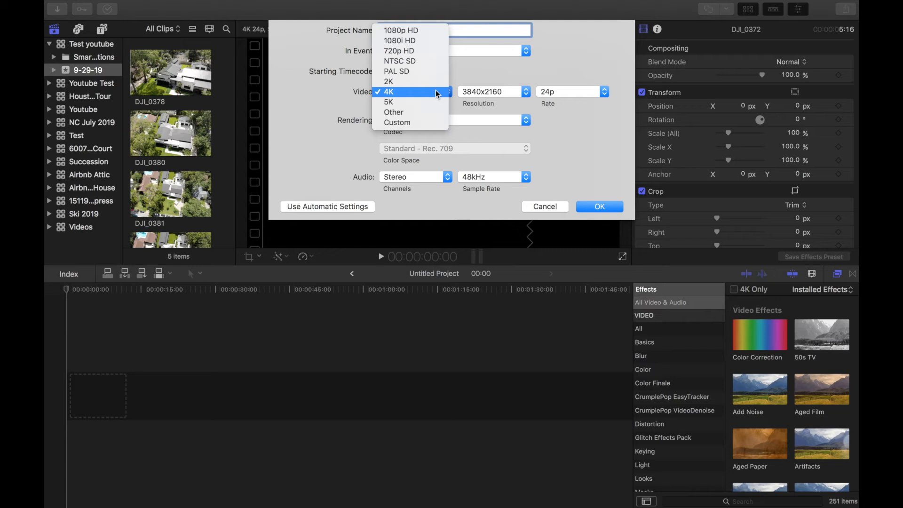
left_click(420, 53)
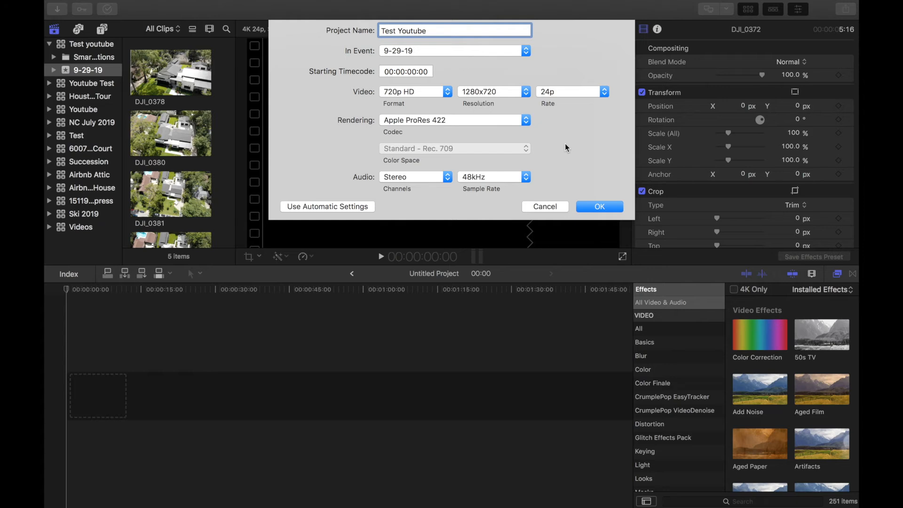
left_click(600, 207)
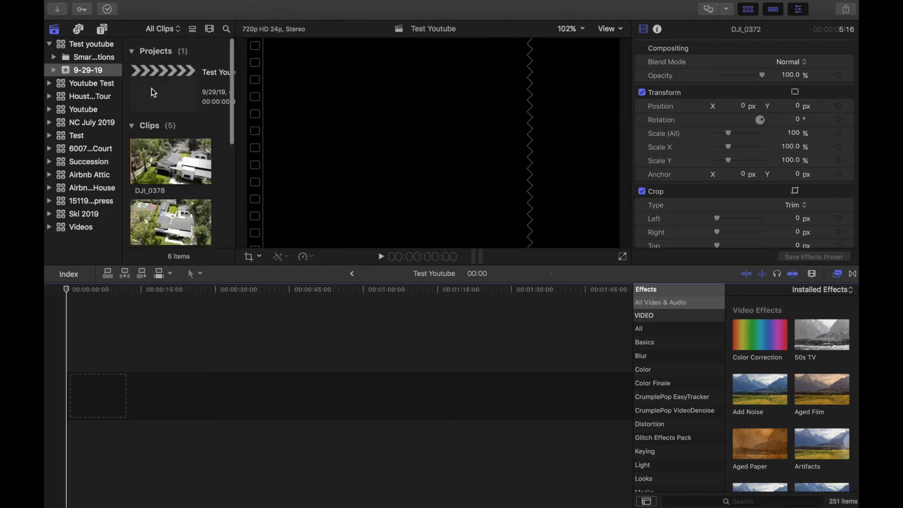
- Place DJI_0378 at the start of the Test Youtube timeline
left_click(177, 96)
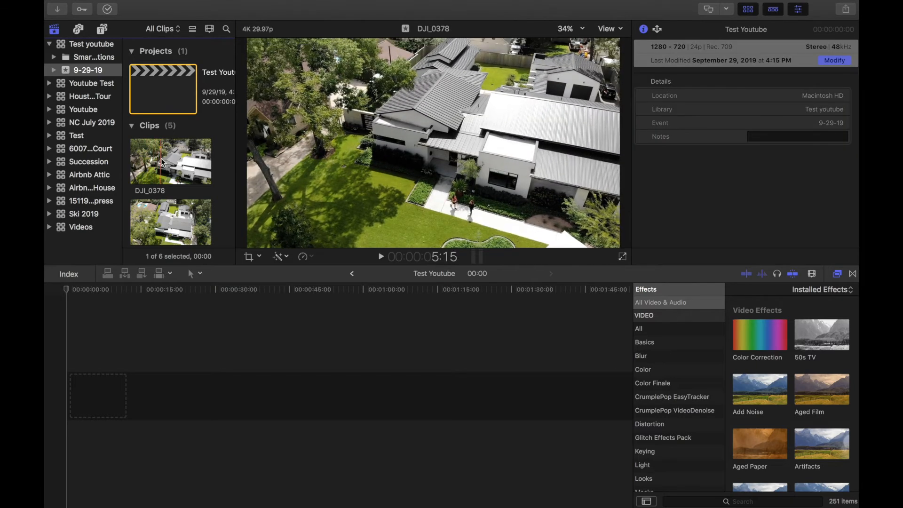
left_click(169, 164)
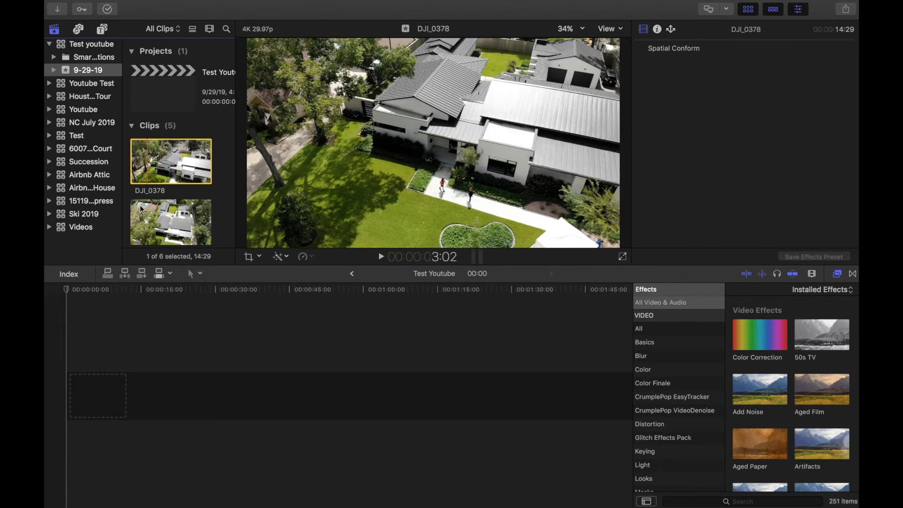
left_click_drag(148, 160, 75, 397)
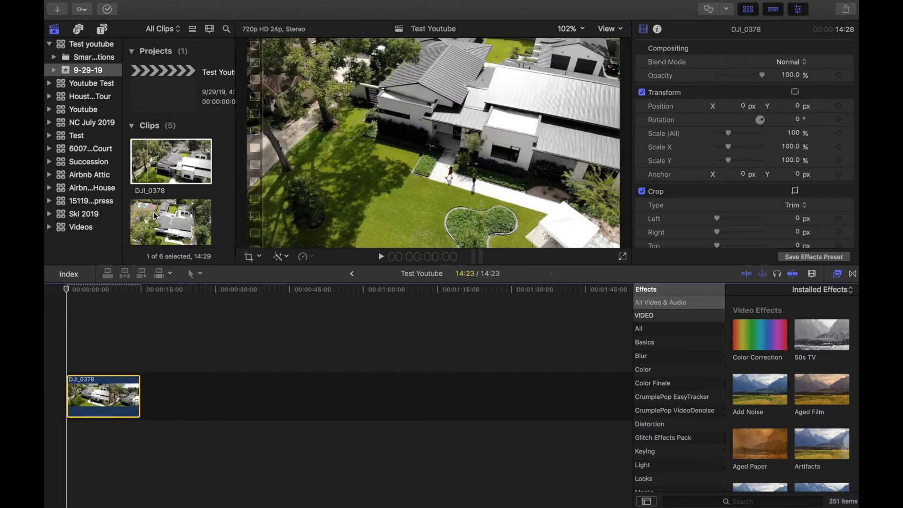
- Mark portions of DJI_0380 and DJI_0383 and add them after DJI_0378
left_click(155, 215)
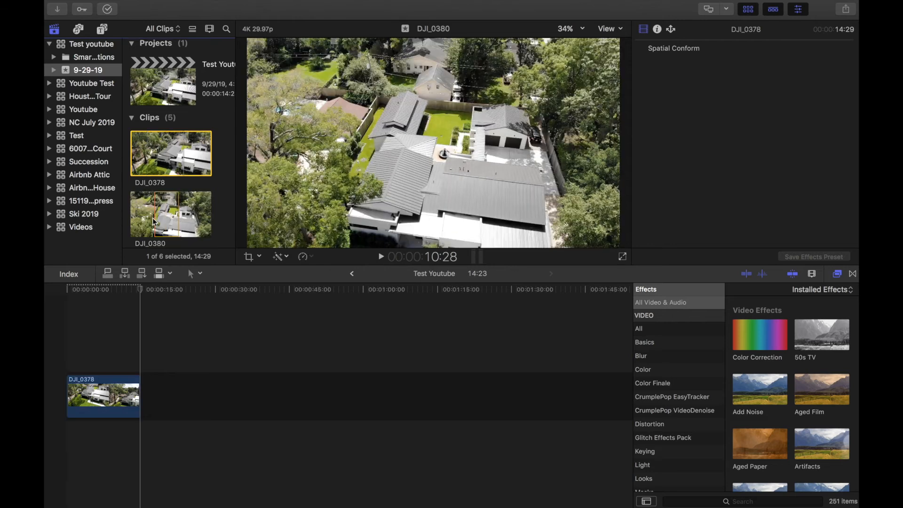
left_click_drag(153, 217, 152, 376)
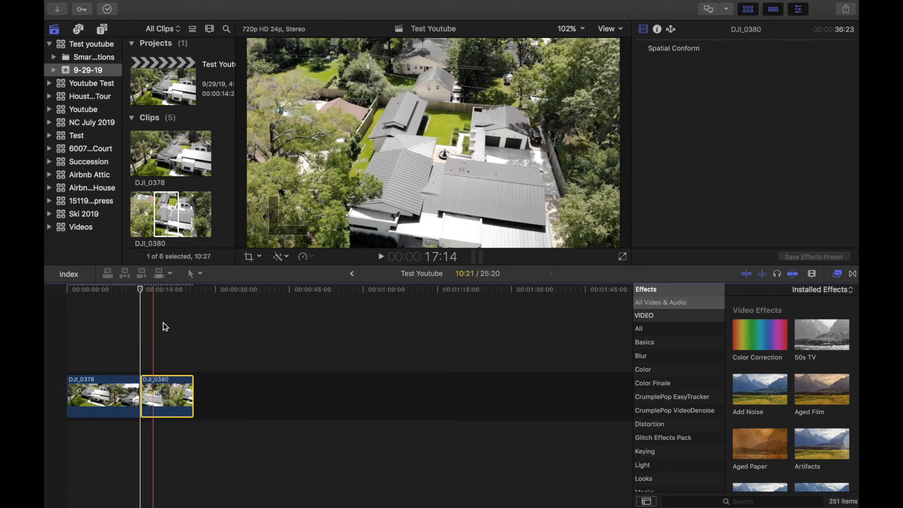
scroll(189, 165, "down", 5)
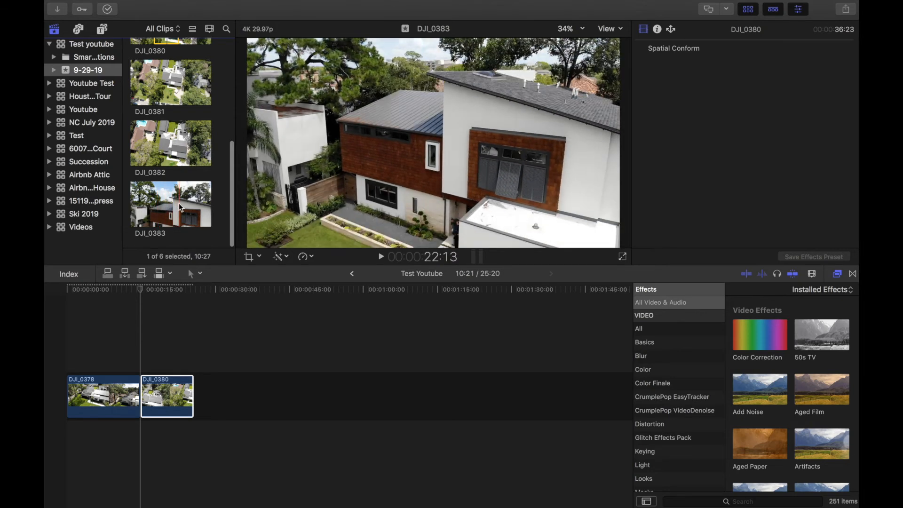
left_click_drag(172, 204, 218, 388)
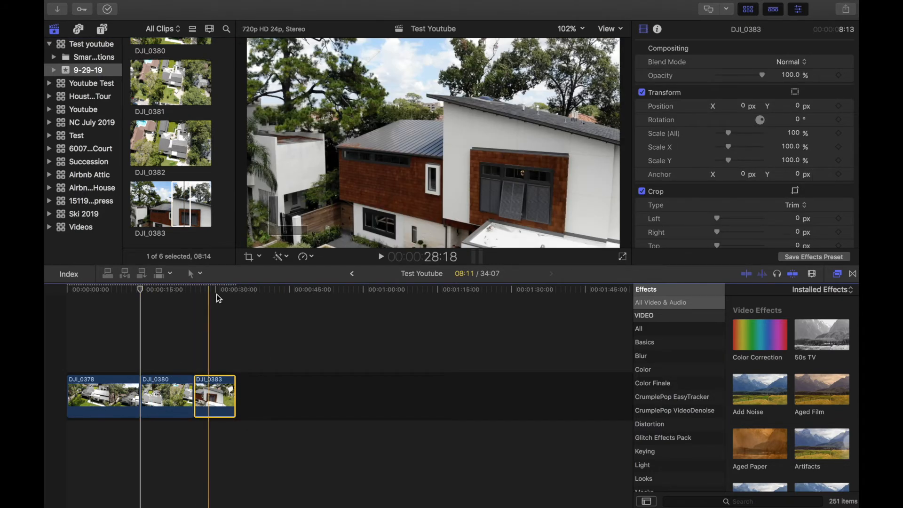
- Blade DJI_0380 into two pieces in the timeline
left_click(195, 276)
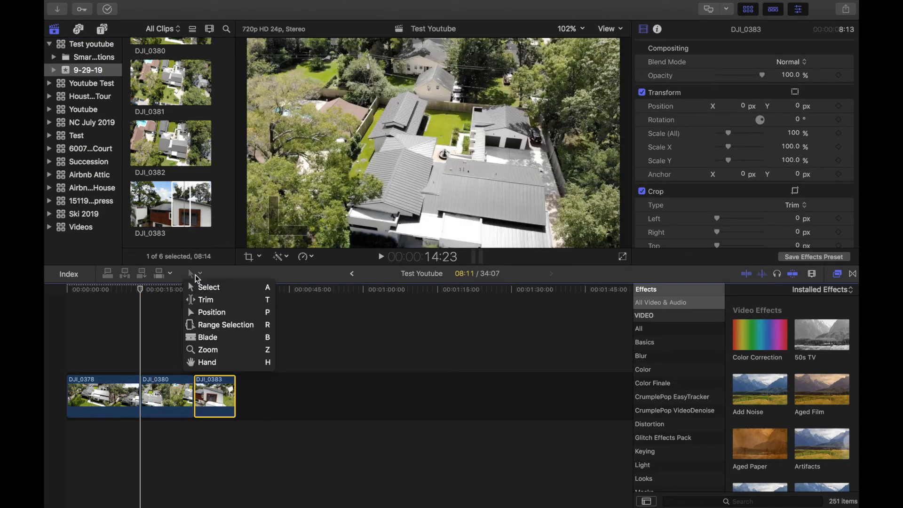
left_click(225, 339)
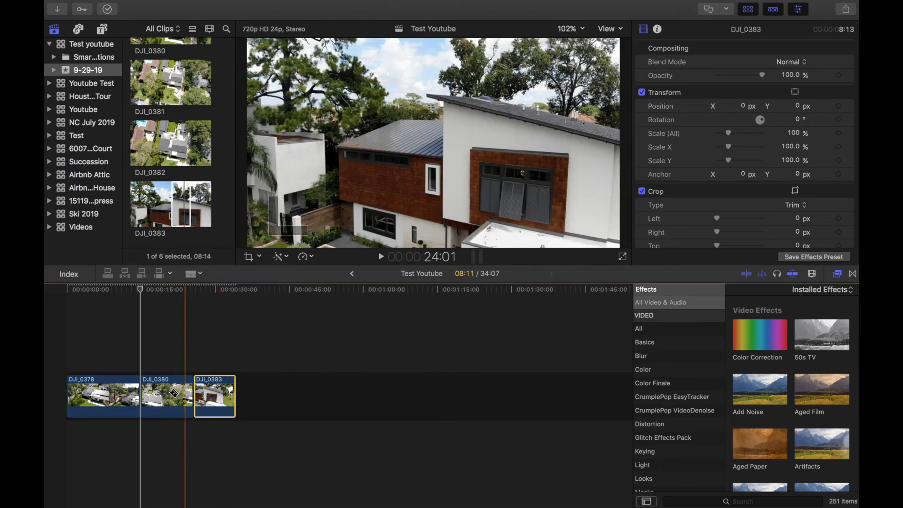
left_click(173, 395)
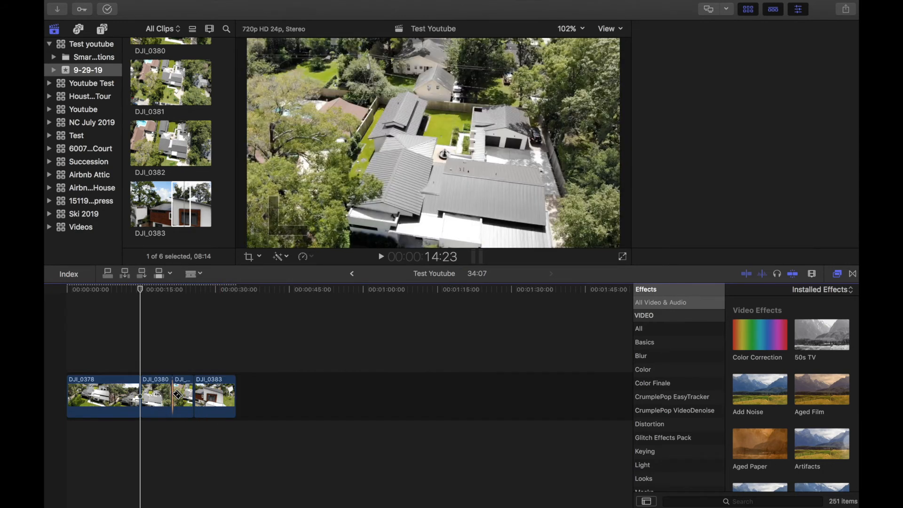
- Delete the 4:10 piece before DJI_0383 and return the playhead to the start
left_click(198, 277)
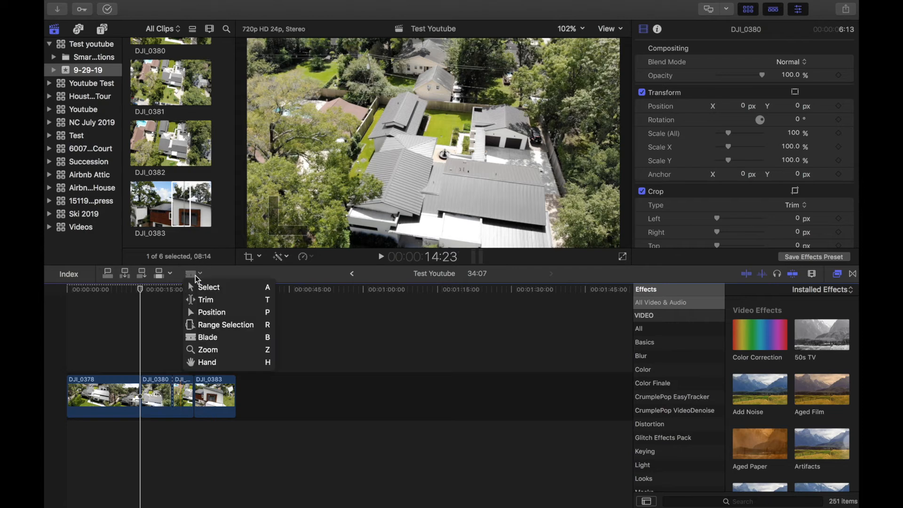
left_click(202, 286)
left_click(187, 391)
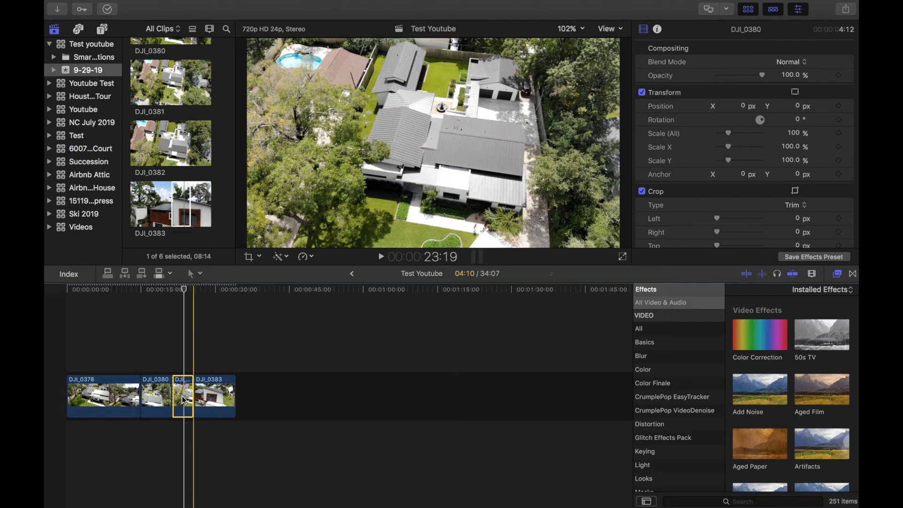
key("Delete")
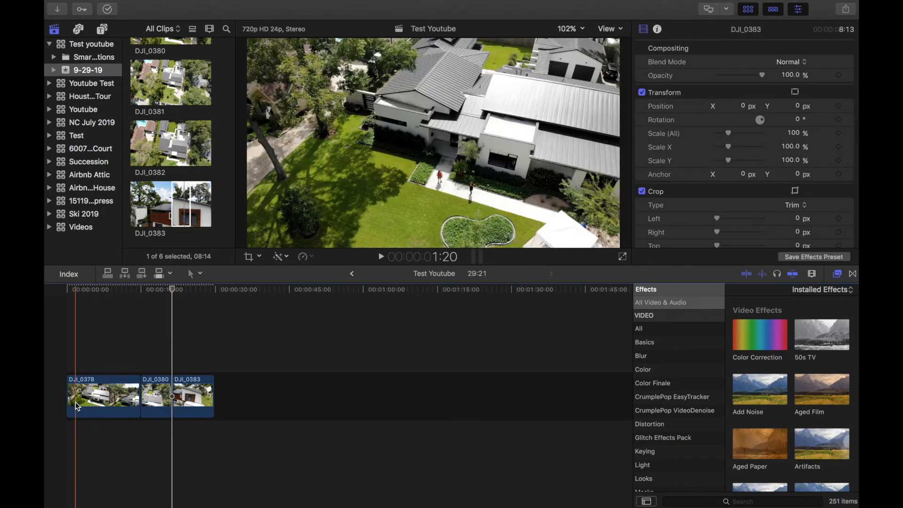
left_click_drag(172, 289, 72, 304)
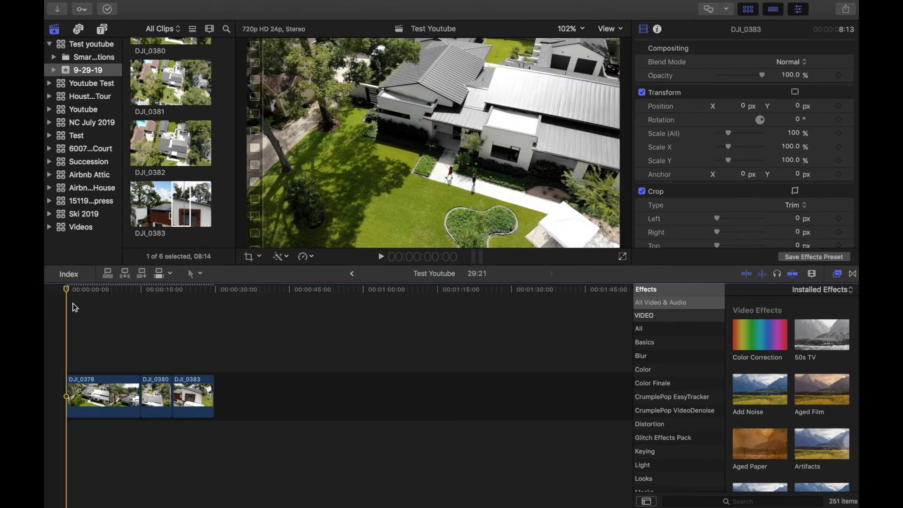
key("space")
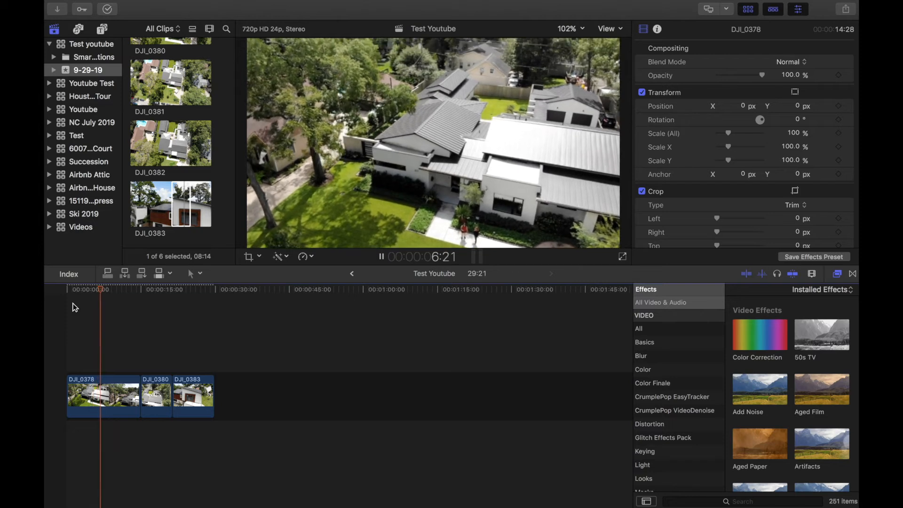
key("space")
key("space")
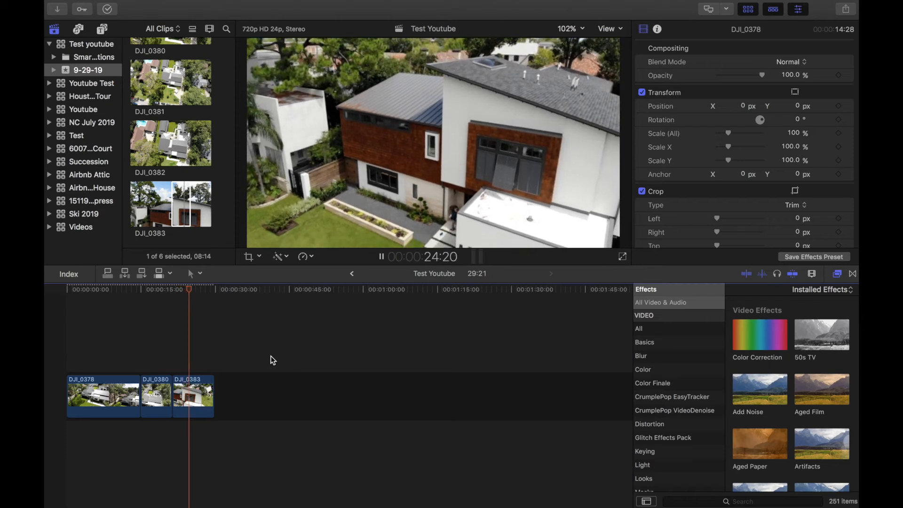
key("space")
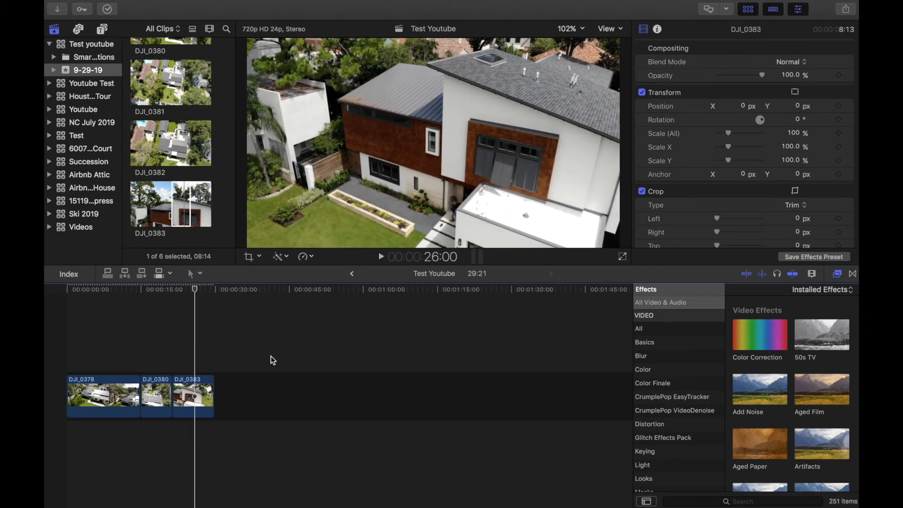
- Check Background render in the Playback preferences, then close the Preferences window
left_click(108, 5)
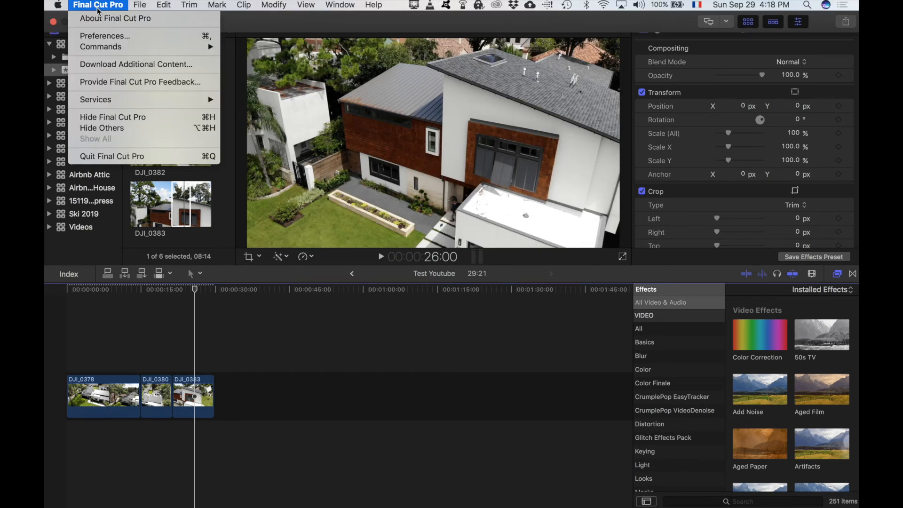
left_click(105, 38)
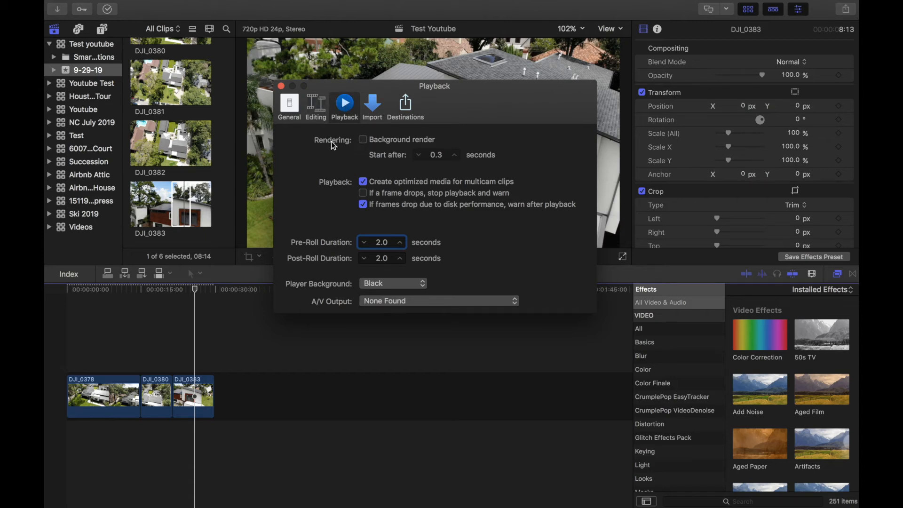
left_click(363, 142)
left_click(282, 87)
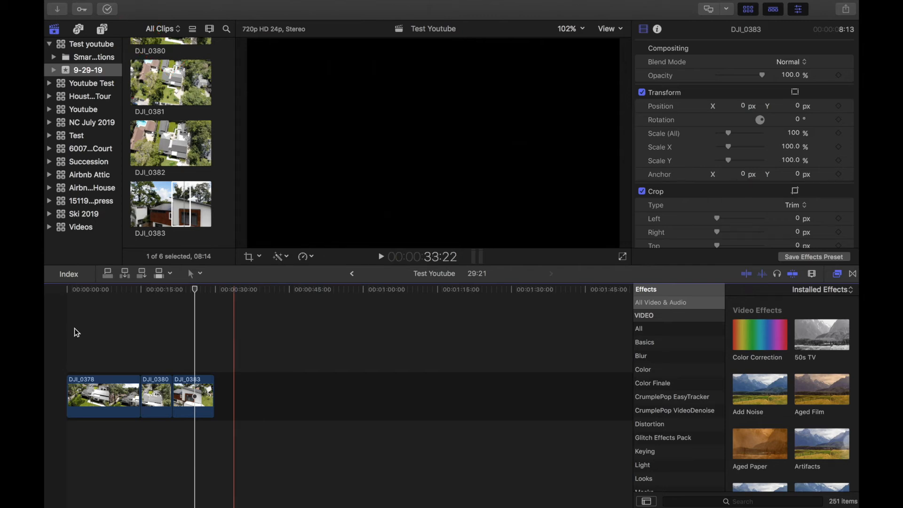
- Play the project briefly, then show Test Youtube's properties: 1280×720, 24p, stereo 48 kHz
key("space")
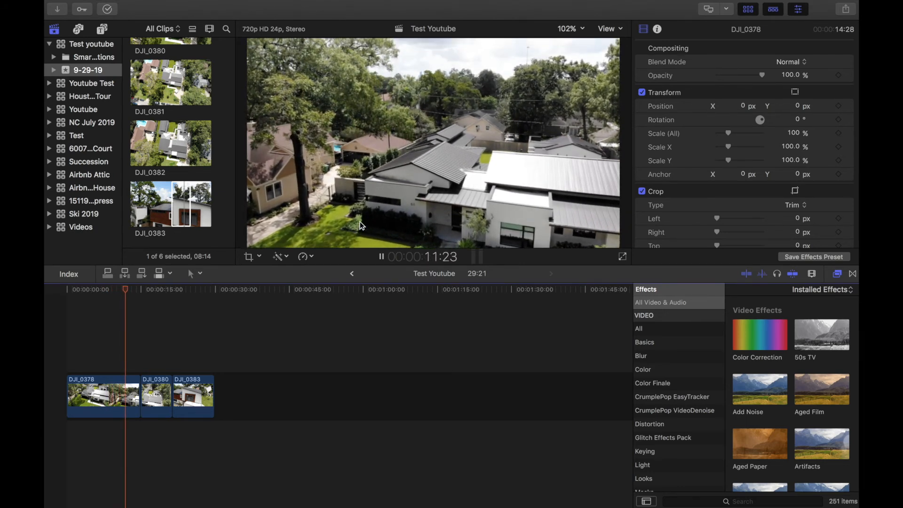
key("space")
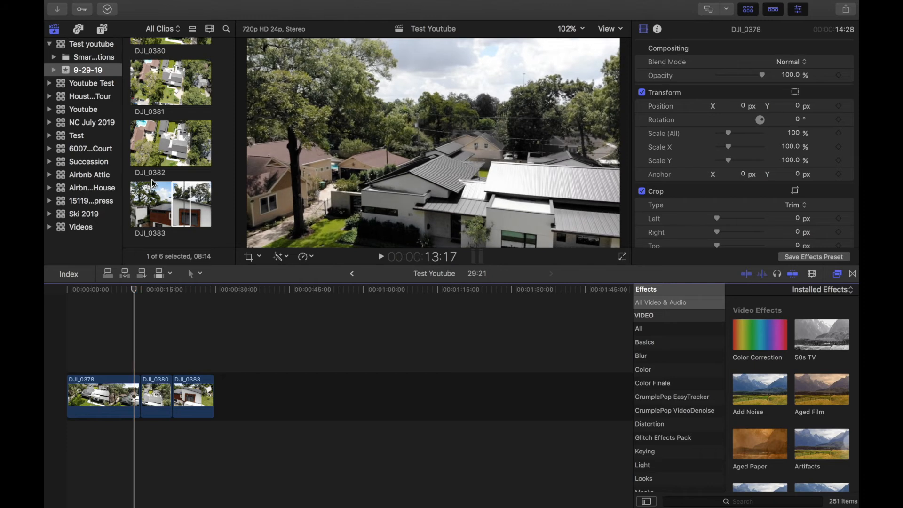
scroll(155, 185, "up", 4)
scroll(155, 185, "up", 2)
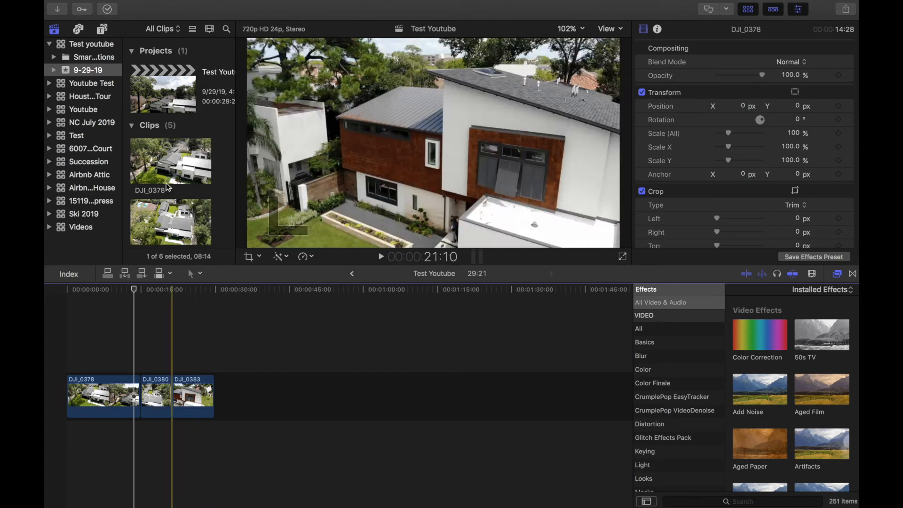
left_click(173, 90)
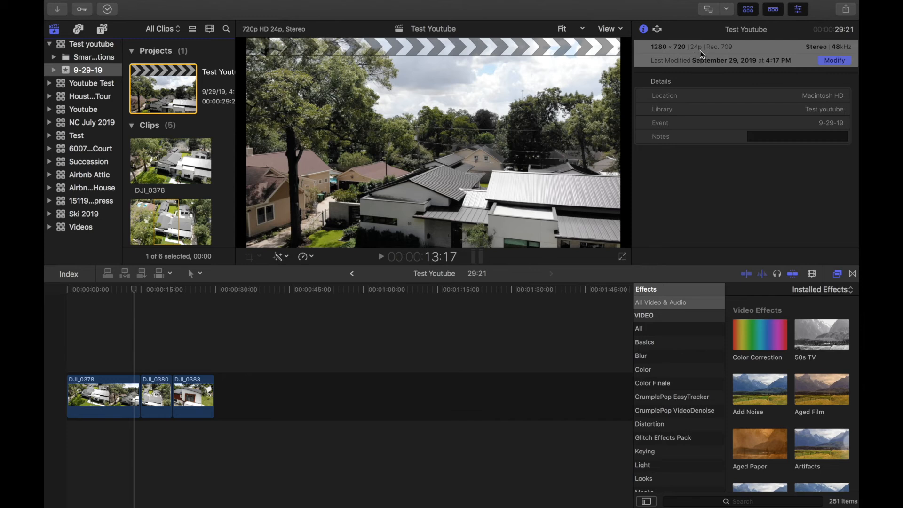
left_click(835, 60)
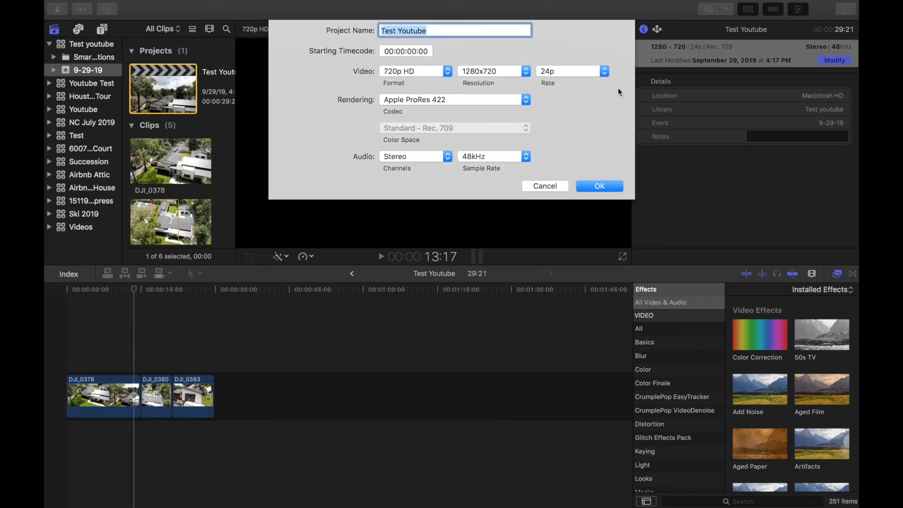
left_click(436, 72)
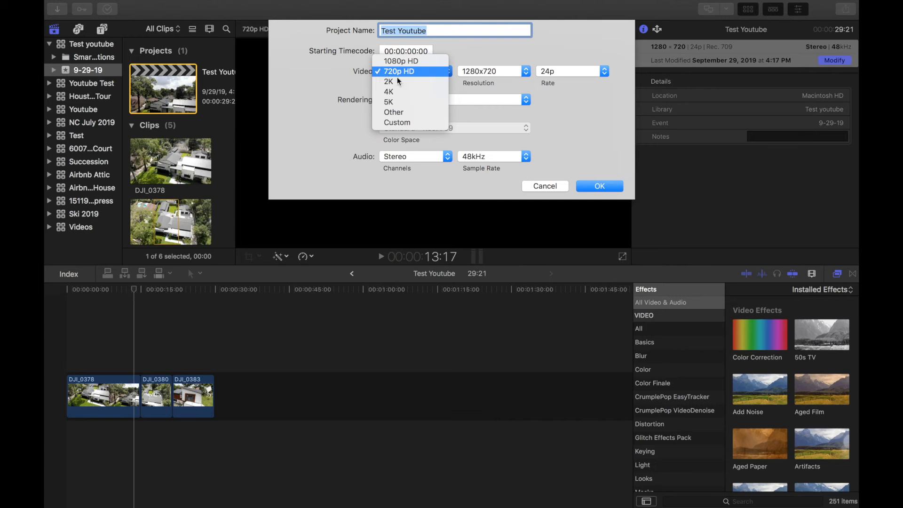
left_click(395, 92)
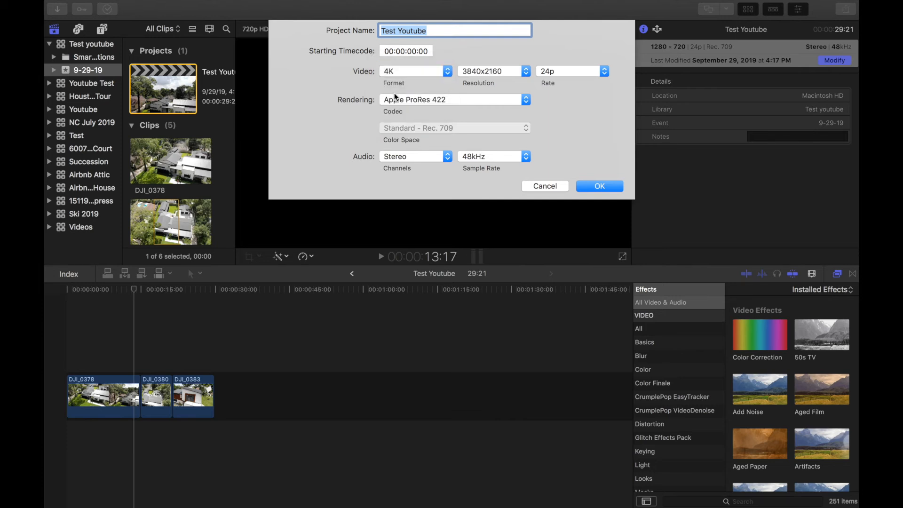
left_click(619, 187)
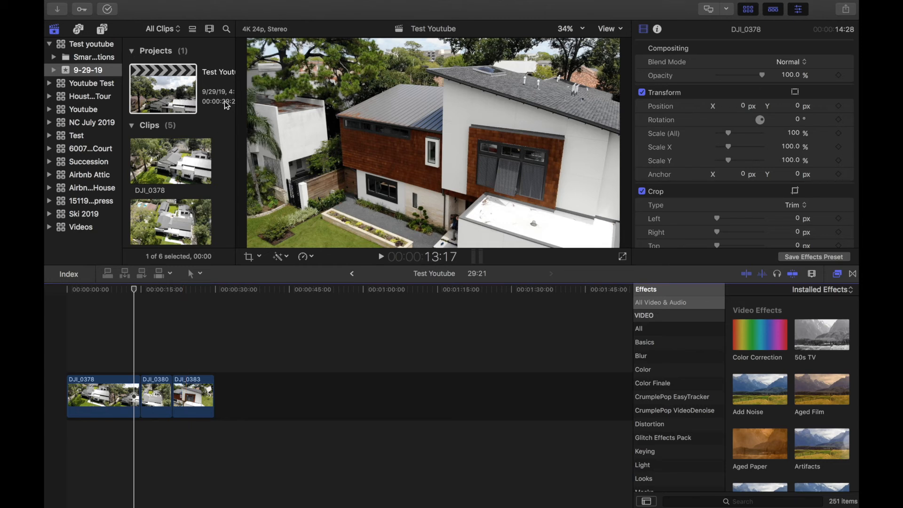
left_click(163, 99)
left_click(835, 61)
left_click(415, 72)
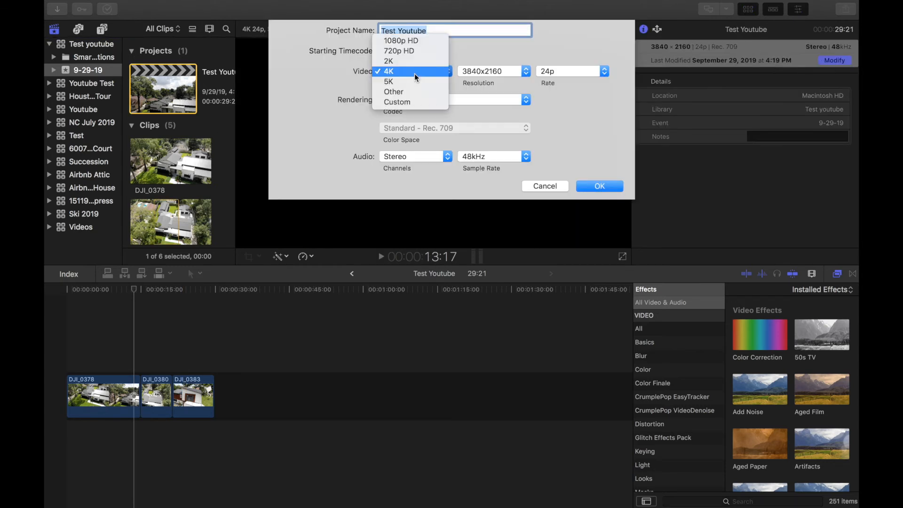
left_click(420, 50)
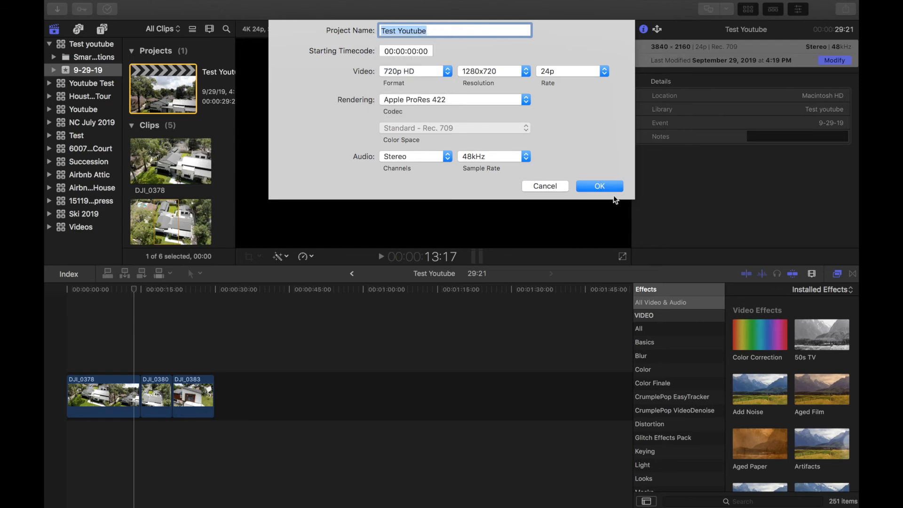
left_click(606, 186)
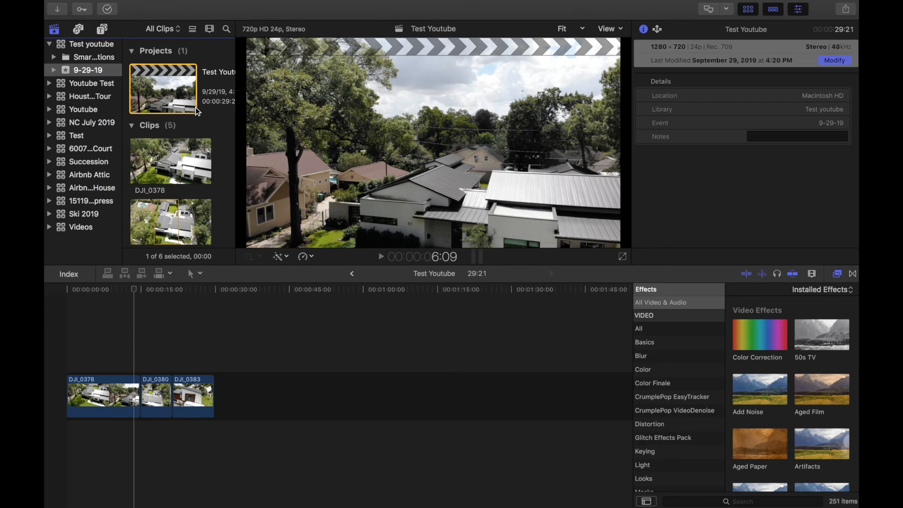
left_click(226, 405)
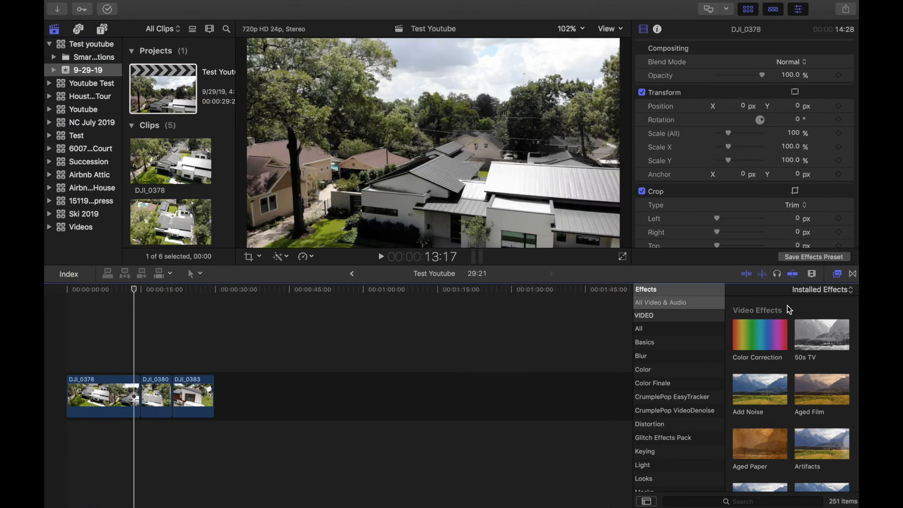
- Add Cross Dissolve between DJI_0380 and DJI_0383 and transition 02 between DJI_0378 and DJI_0380
left_click(854, 274)
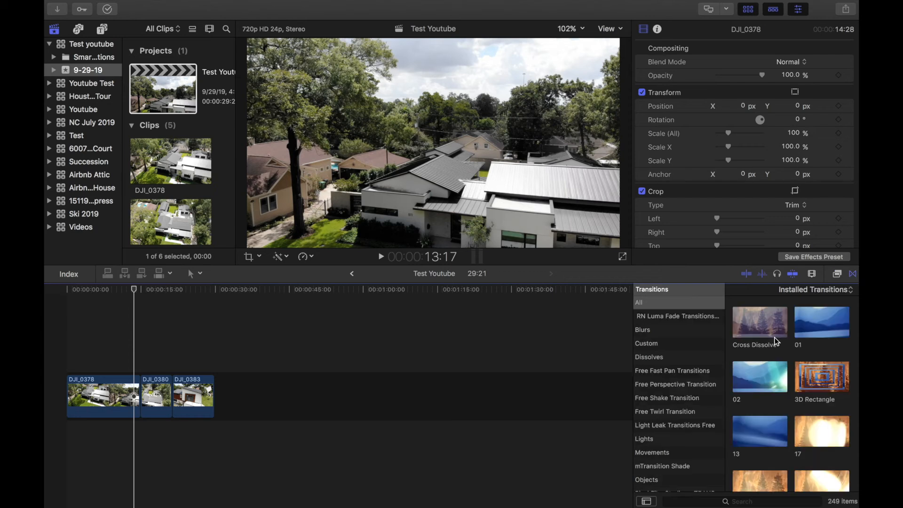
left_click_drag(765, 318, 170, 396)
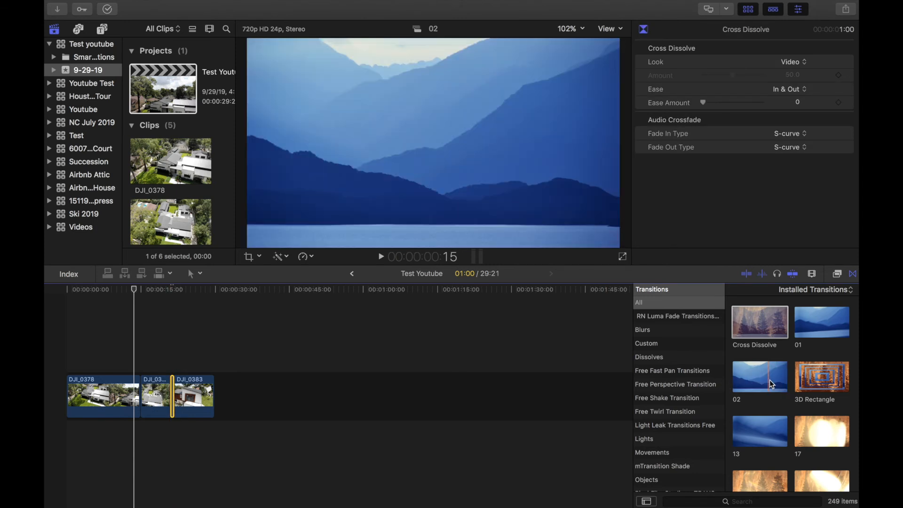
left_click_drag(770, 380, 136, 405)
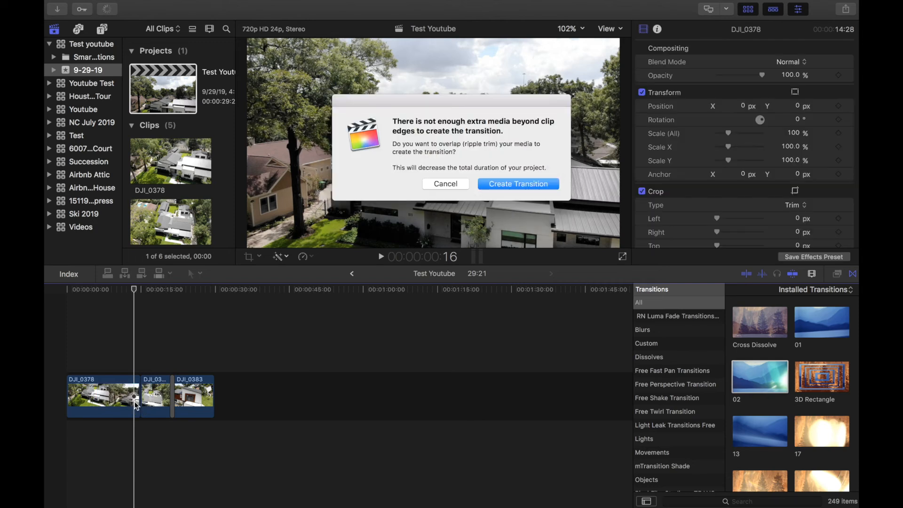
left_click(519, 183)
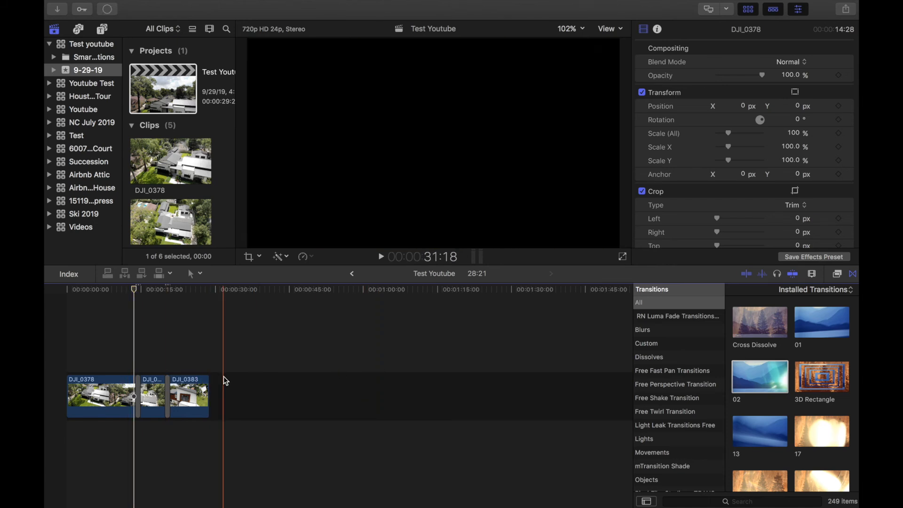
scroll(174, 386, "up", 10)
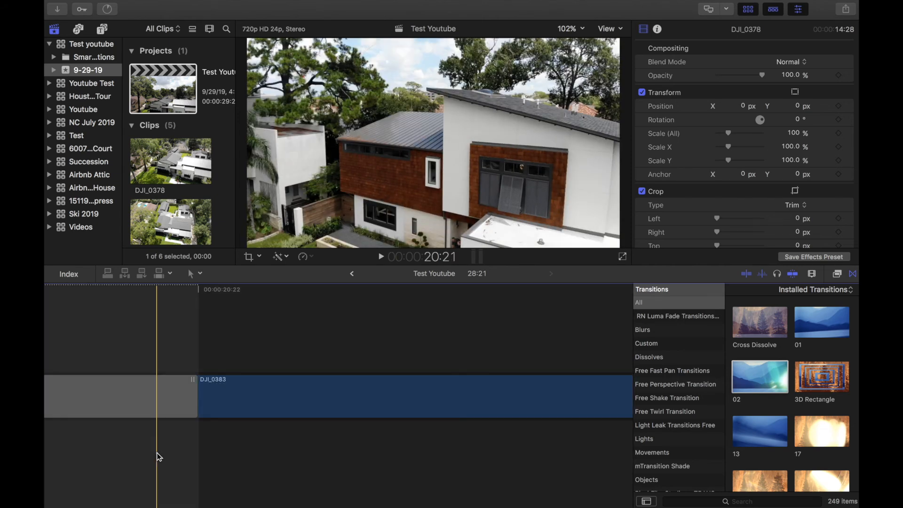
scroll(158, 454, "down", 5)
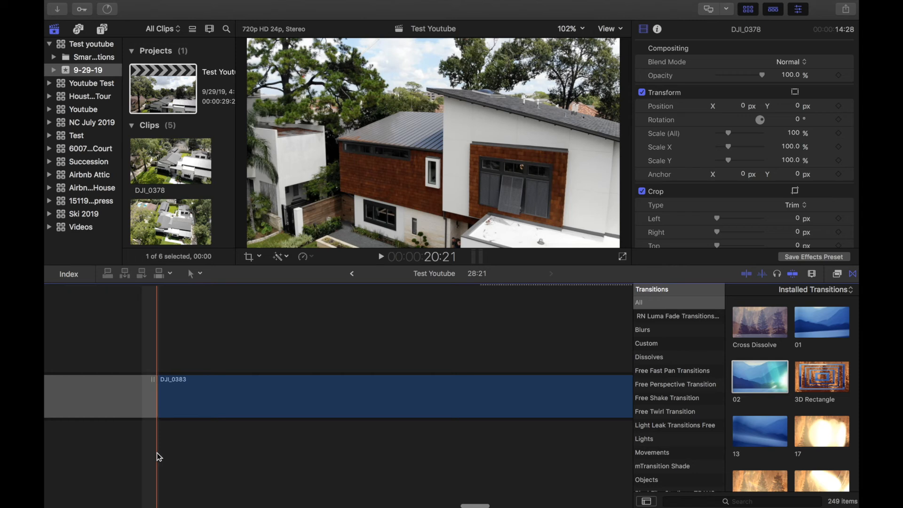
scroll(159, 456, "down", 5)
scroll(276, 419, "up", 10)
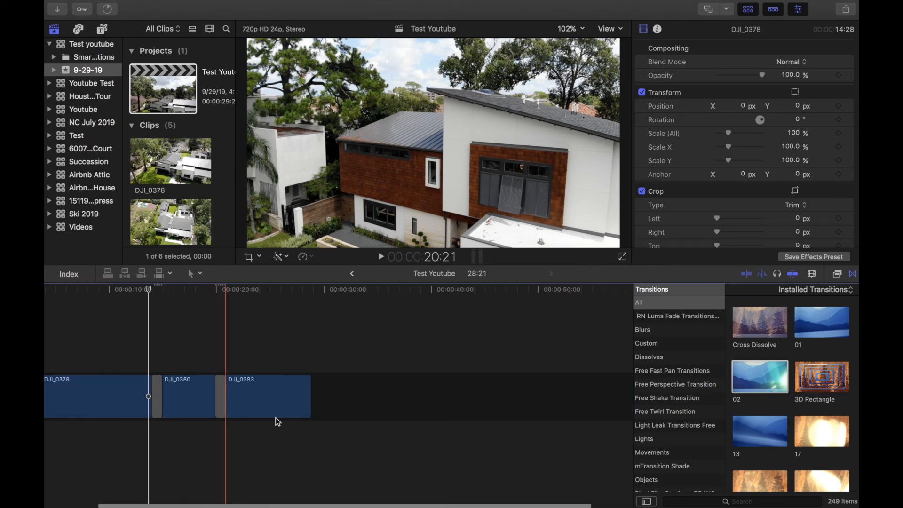
scroll(276, 419, "left", 15)
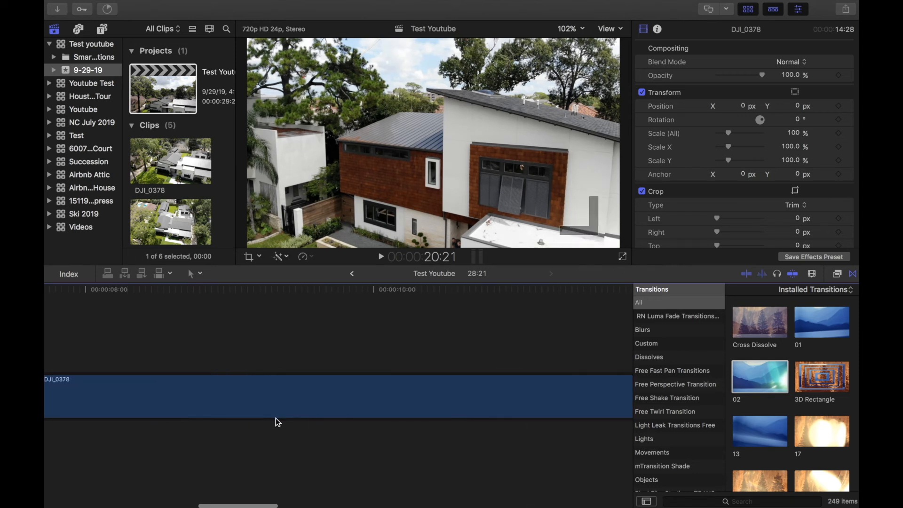
scroll(276, 419, "down", 4)
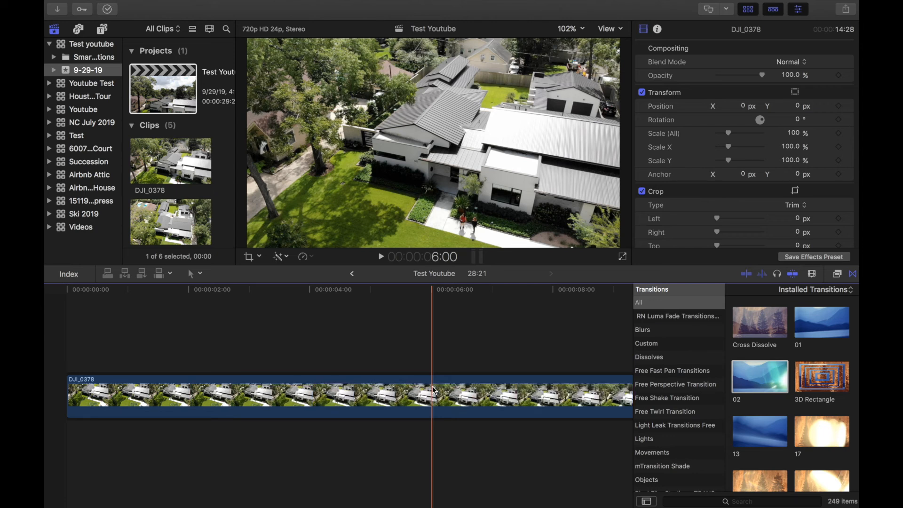
scroll(433, 390, "right", 10)
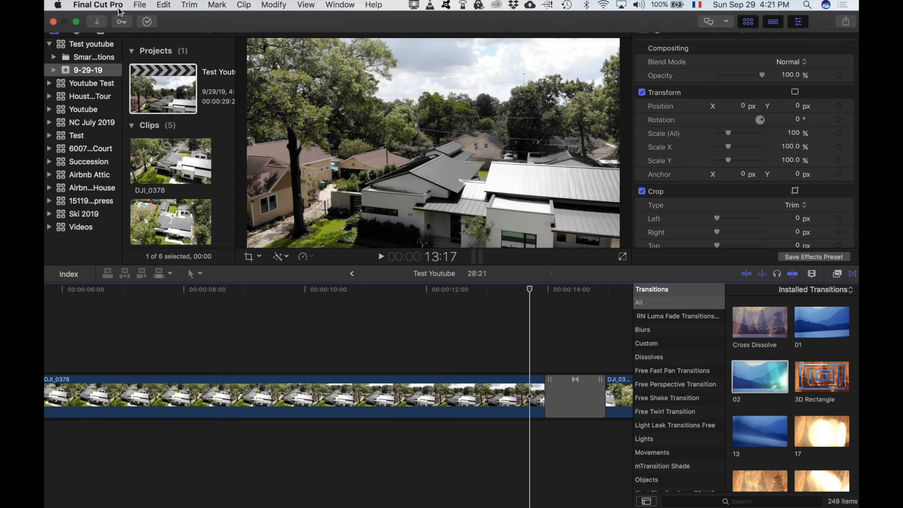
left_click(121, 5)
left_click(118, 36)
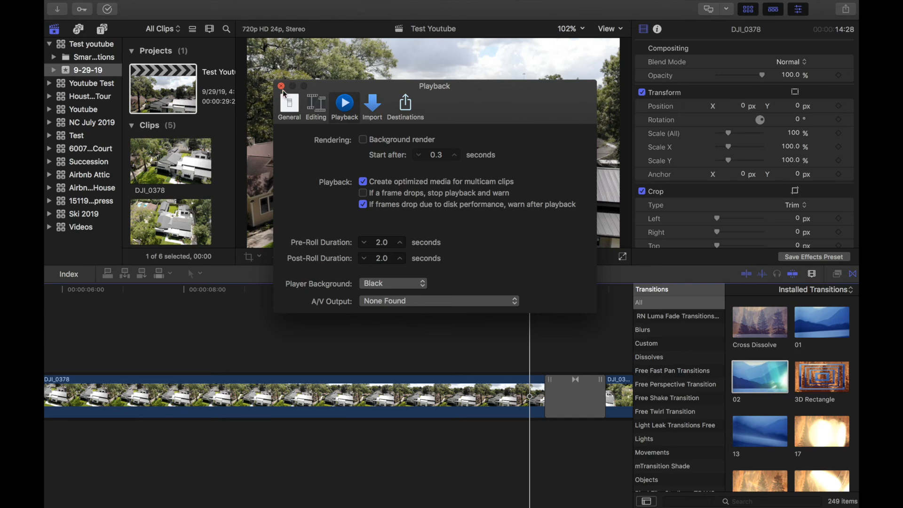
left_click(282, 87)
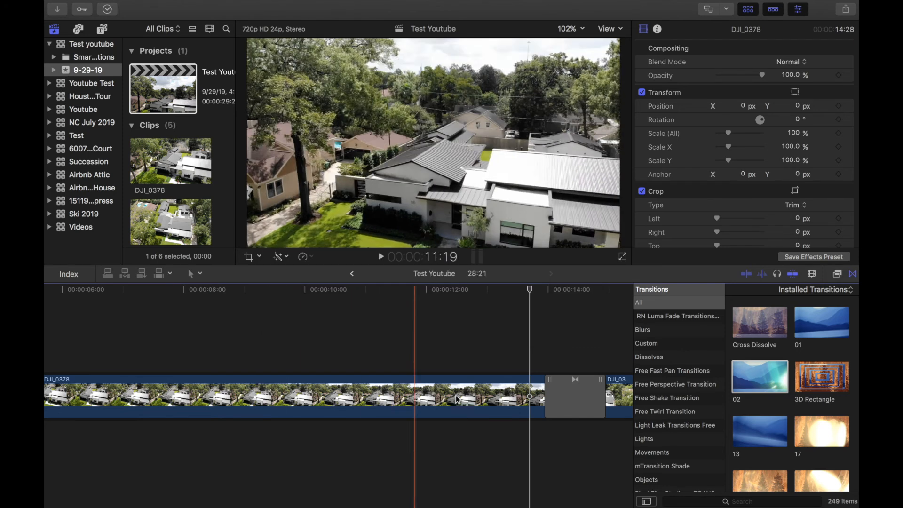
scroll(496, 404, "right", 5)
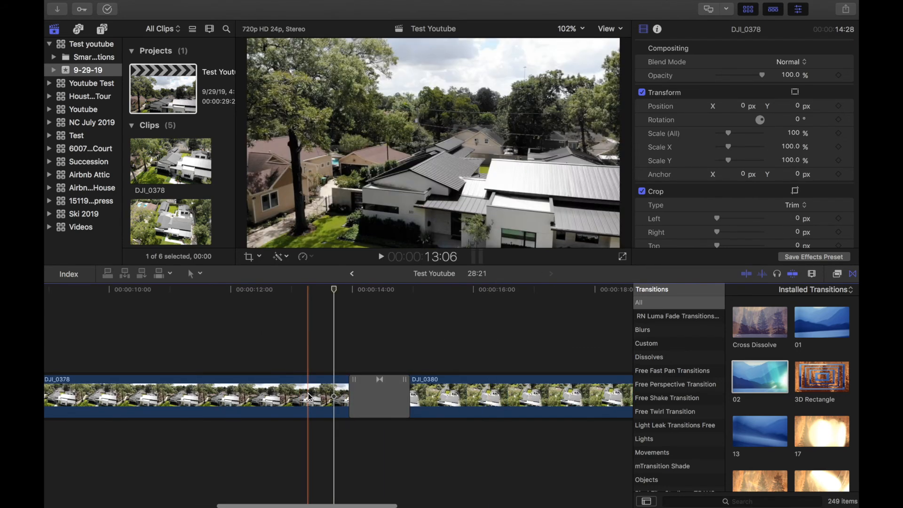
scroll(310, 397, "right", 4)
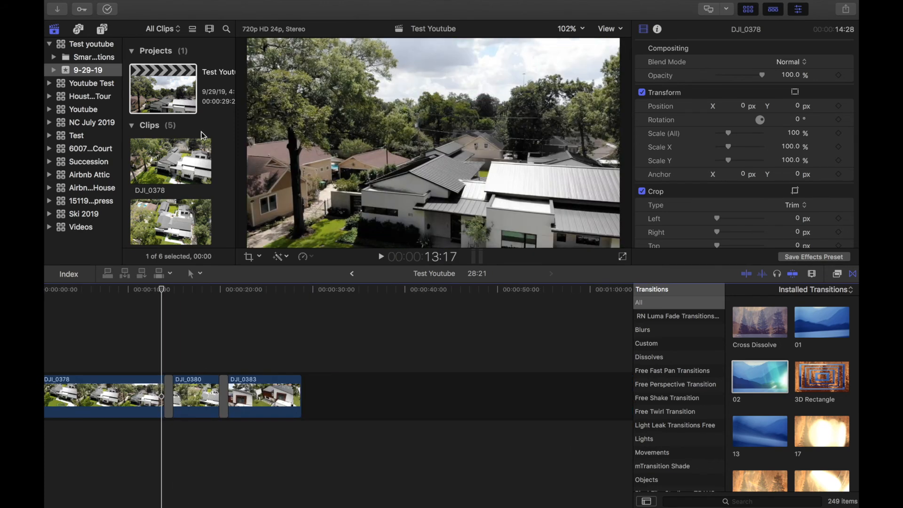
- Import the Wayfinder mp3 from Macintosh HD into the 9-29-19 event
left_click(141, 5)
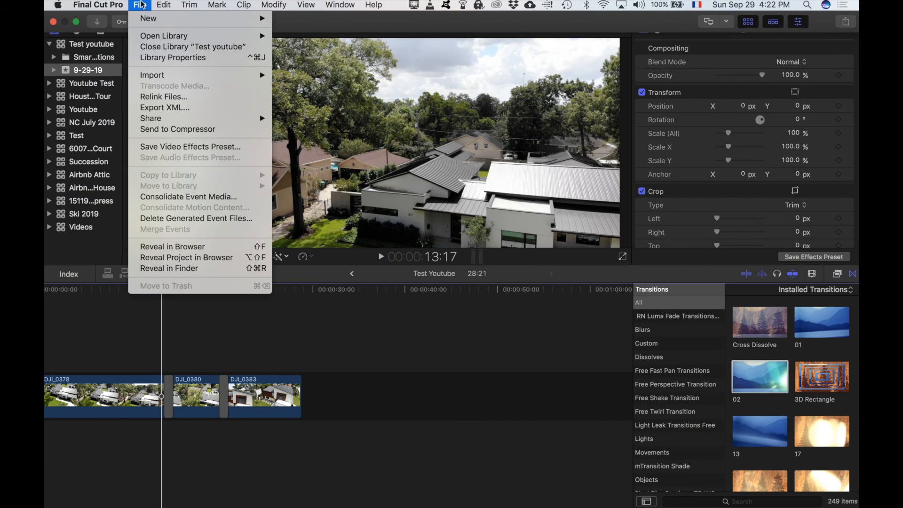
mouse_move(161, 77)
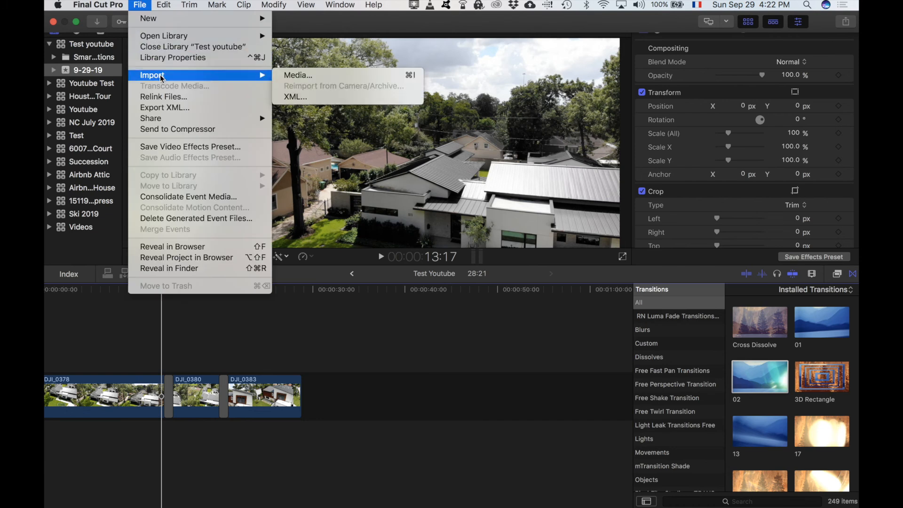
left_click(299, 75)
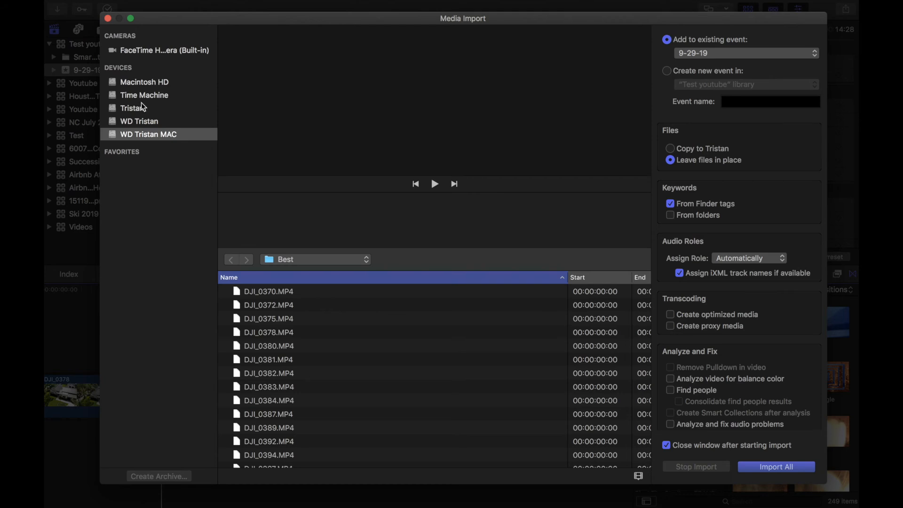
left_click(144, 82)
double_click(323, 417)
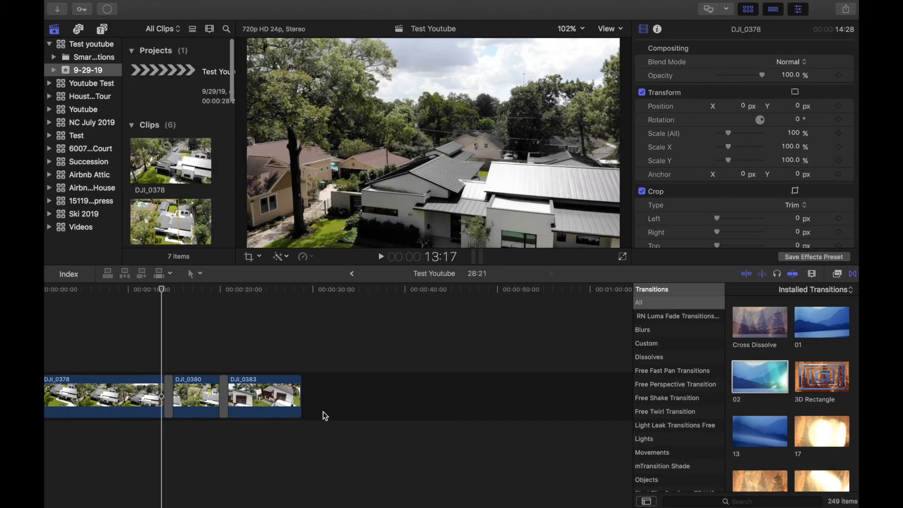
scroll(178, 116, "down", 10)
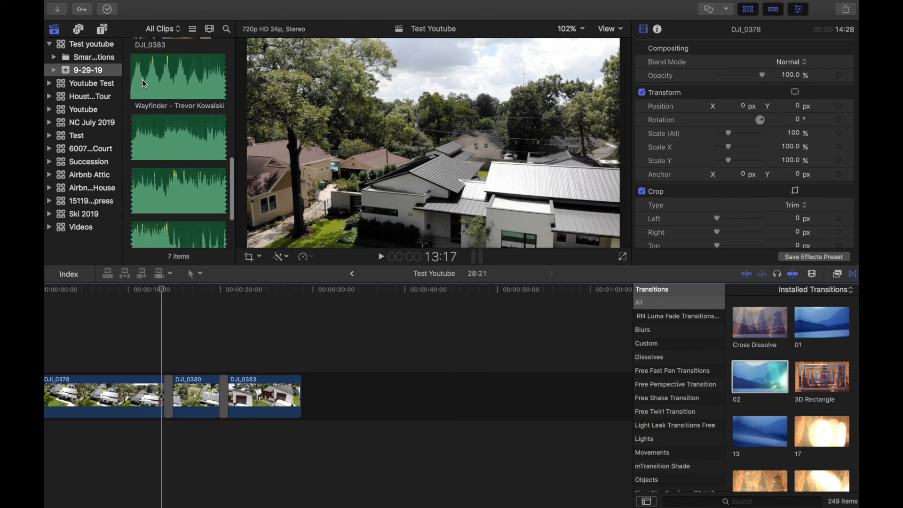
- Add the Wayfinder music beneath the drone clips, starting at the timeline start
left_click_drag(153, 82, 139, 410)
left_click(168, 187)
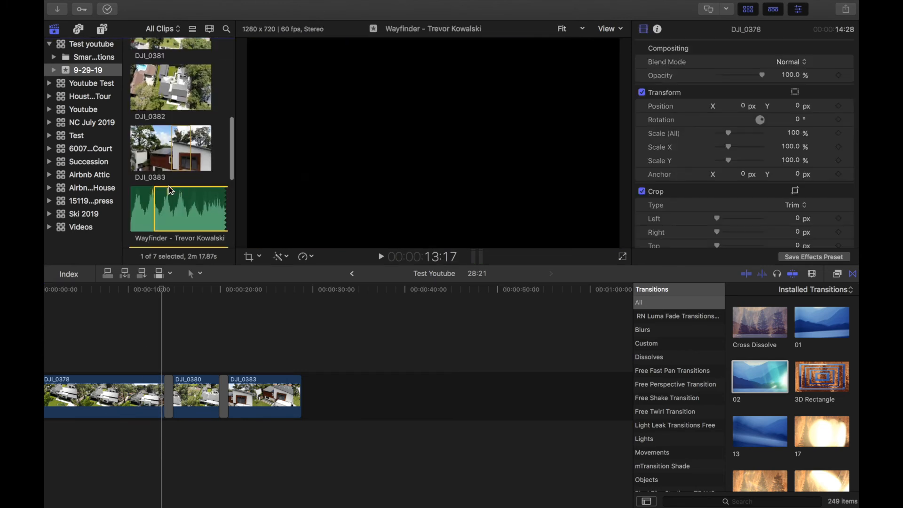
left_click_drag(140, 209, 56, 438)
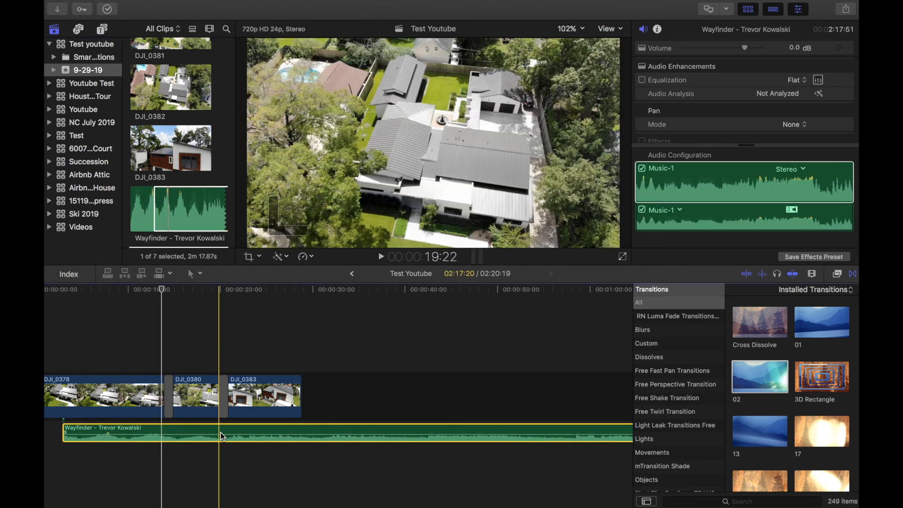
left_click_drag(219, 432, 160, 430)
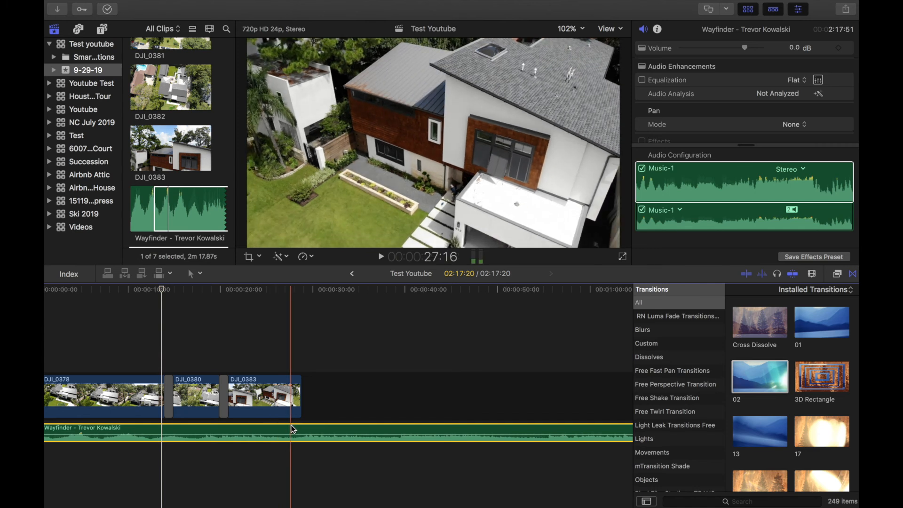
- Blade the music at the last clip's end and delete the leftover piece and gap
key("b")
left_click(303, 430)
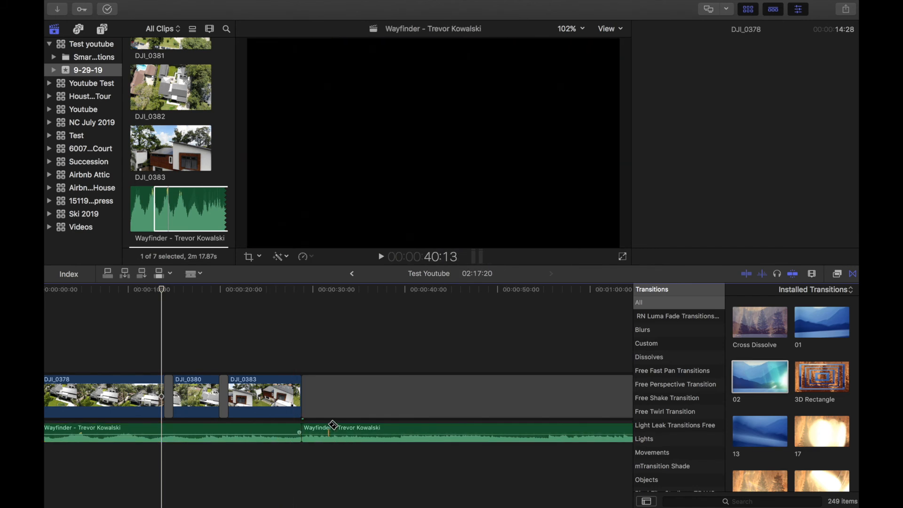
key("a")
left_click(326, 433)
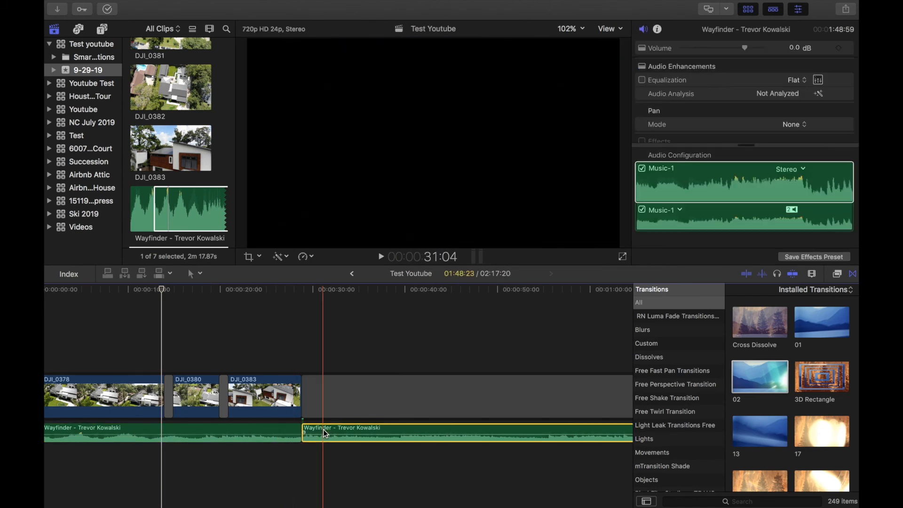
key("Delete")
left_click(328, 397)
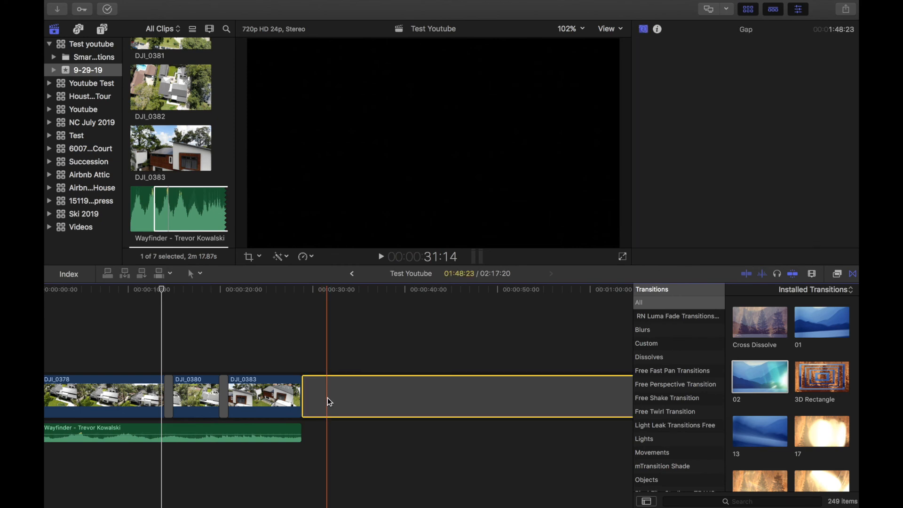
key("Delete")
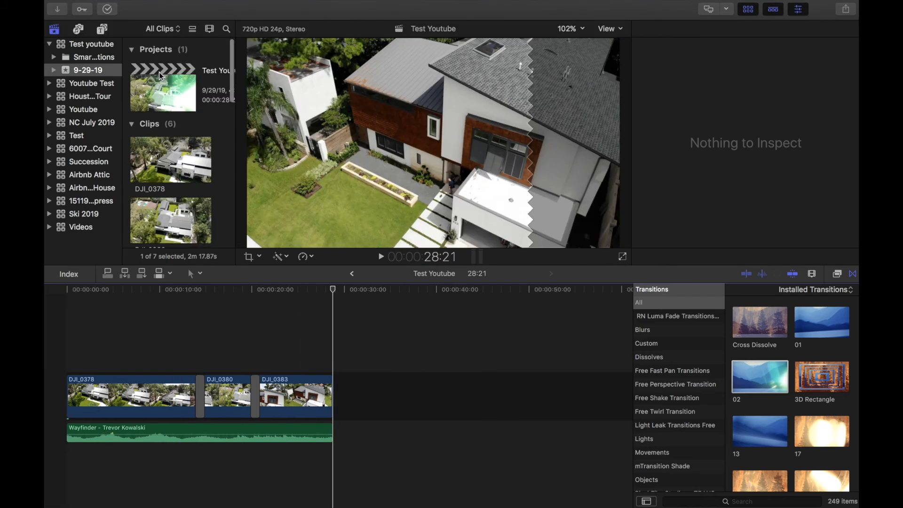
- Change the Test Youtube project's video format to 4K (3840×2160, 24p)
left_click(160, 73)
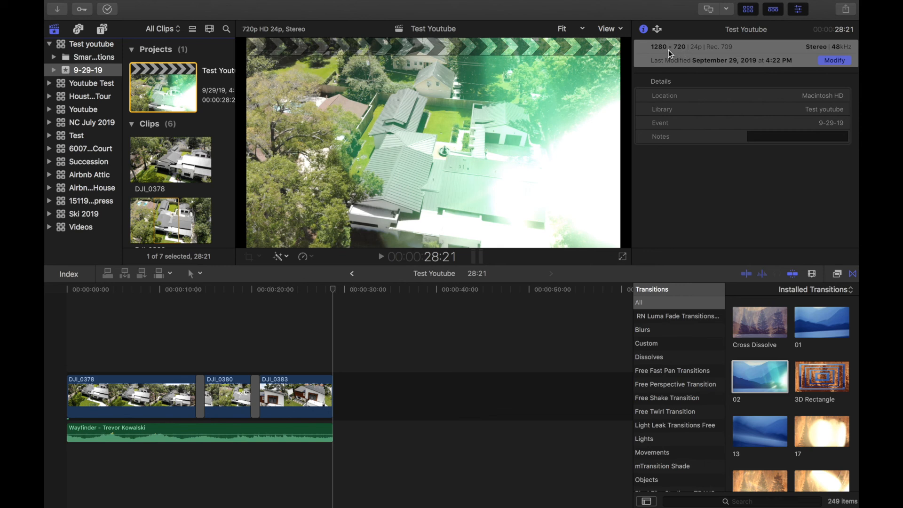
left_click(842, 63)
left_click(417, 70)
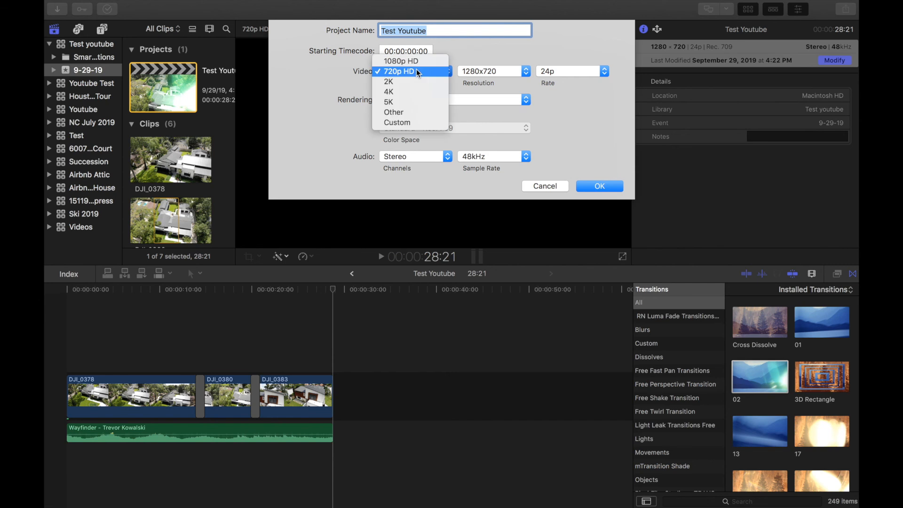
left_click(396, 86)
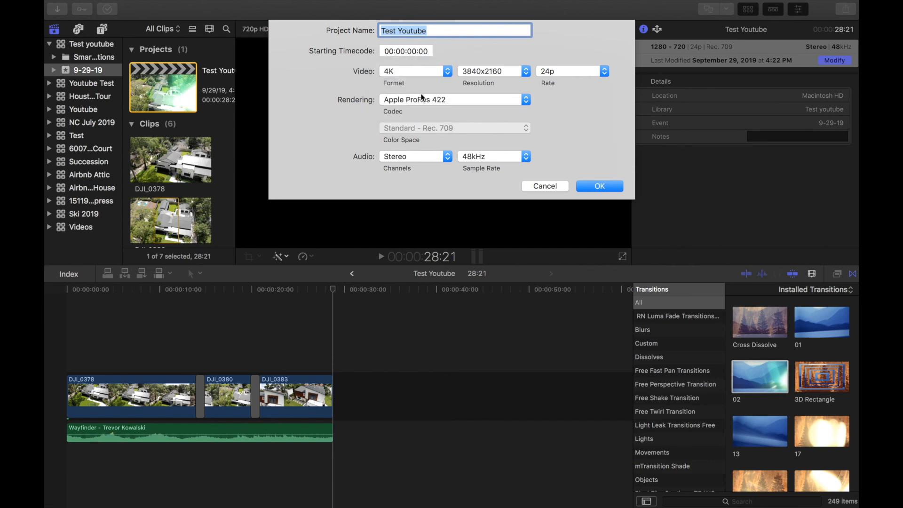
left_click(602, 186)
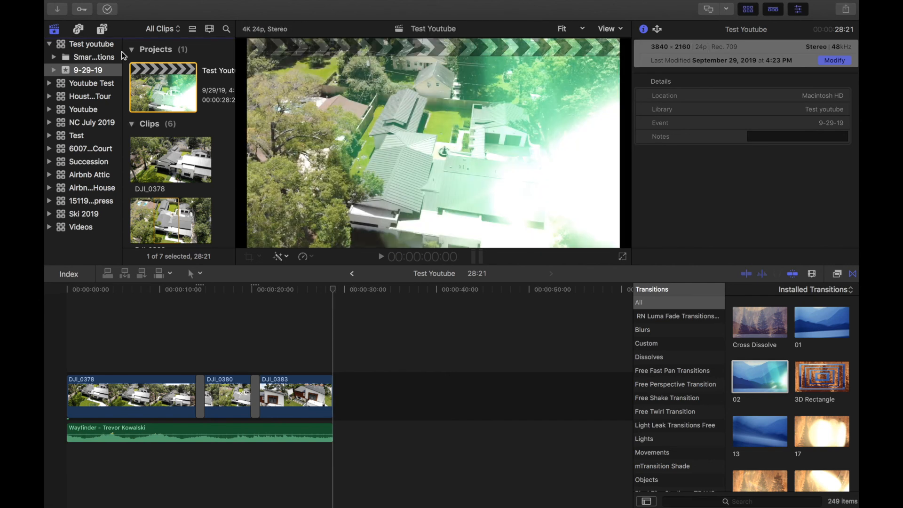
left_click(140, 5)
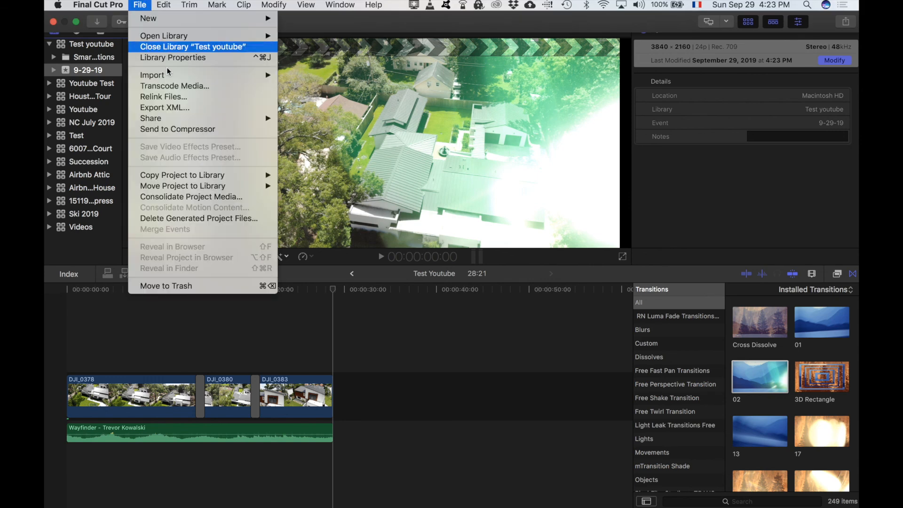
- Share Test Youtube with the Apple Devices 4K preset, saving as Test Youtube.m4v
mouse_move(207, 120)
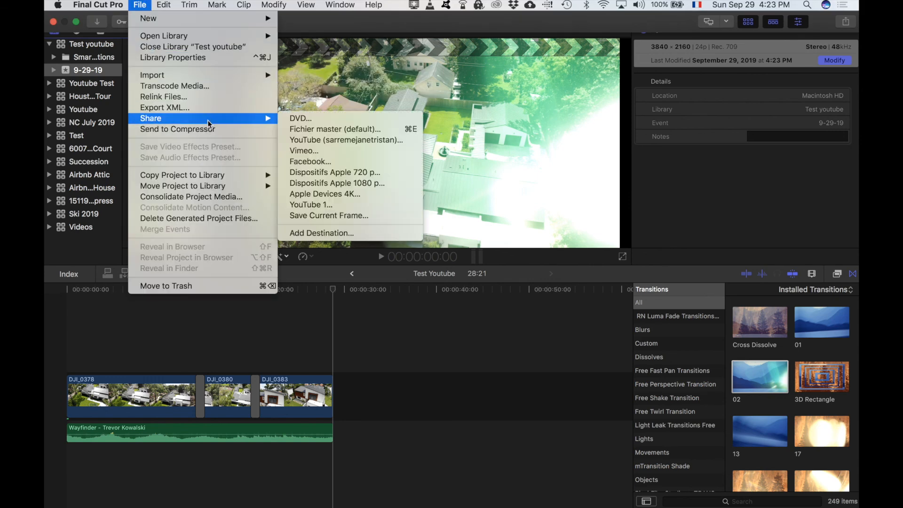
left_click(326, 194)
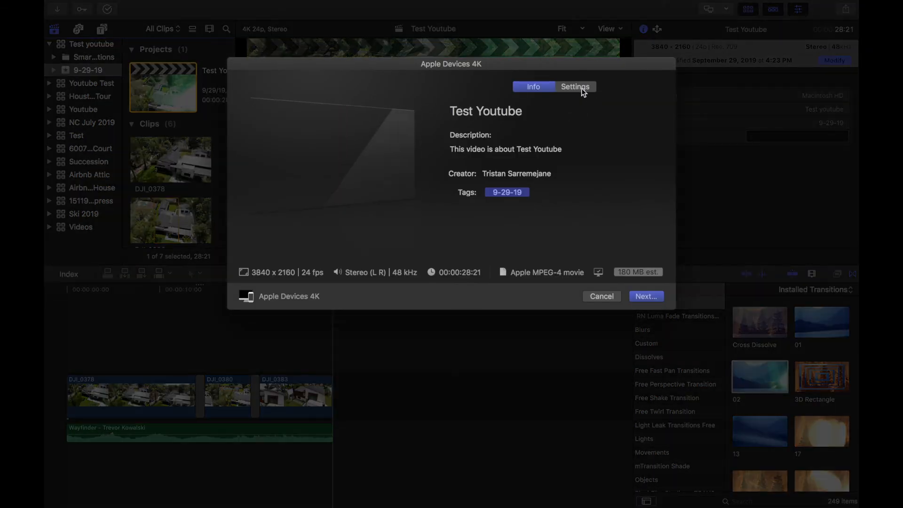
left_click(569, 89)
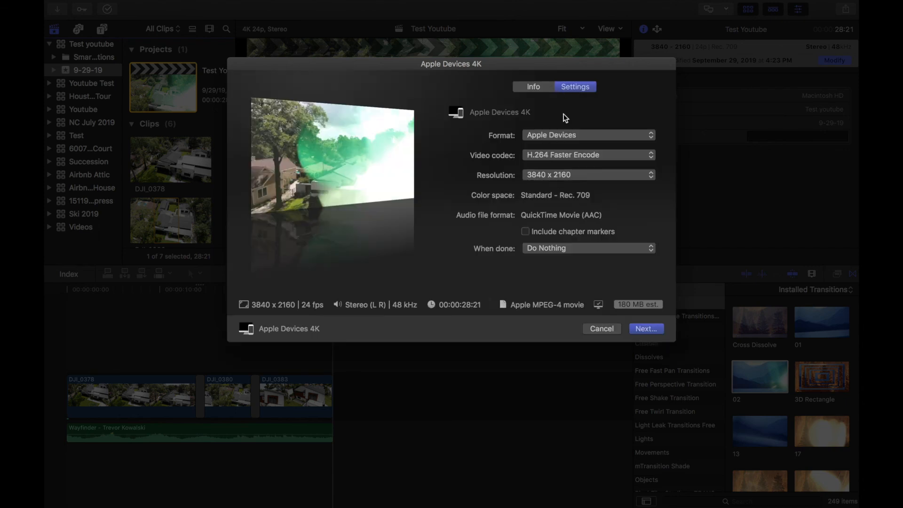
left_click(643, 327)
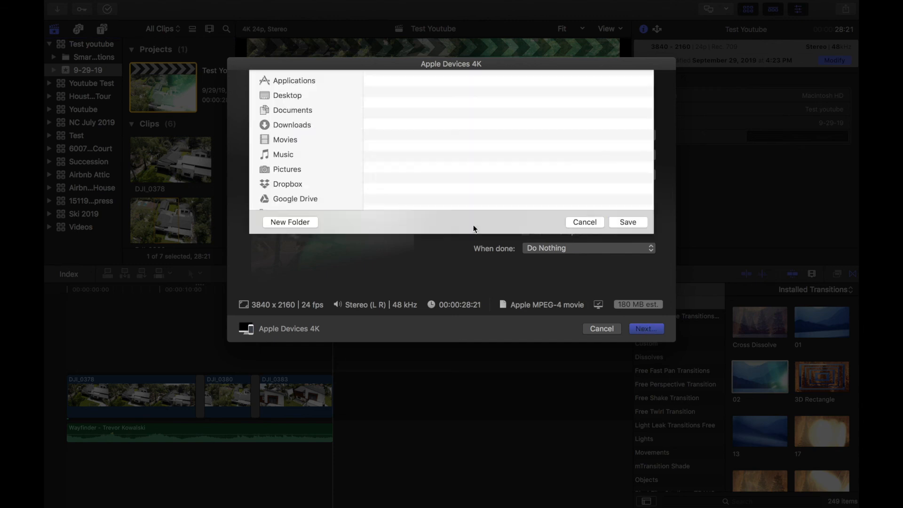
left_click(629, 325)
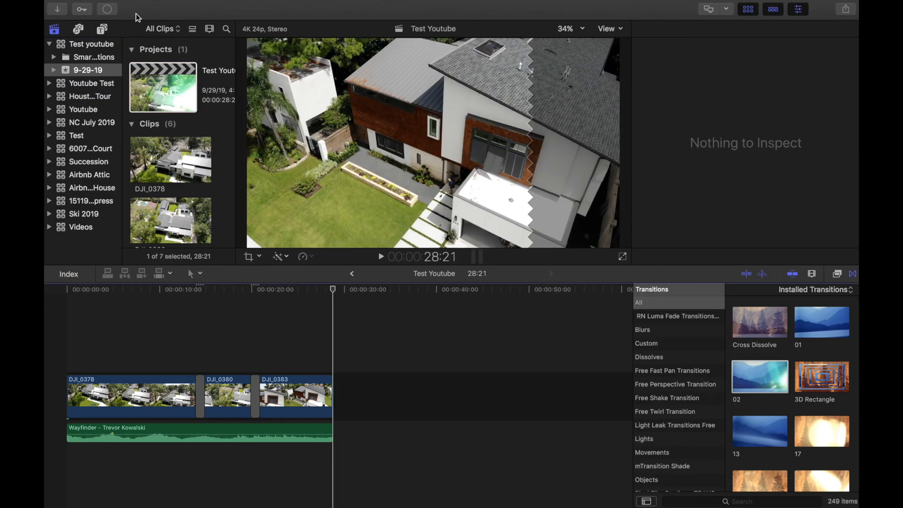
- Show Background Tasks with the Sharing progress expanded above the viewer
left_click(111, 11)
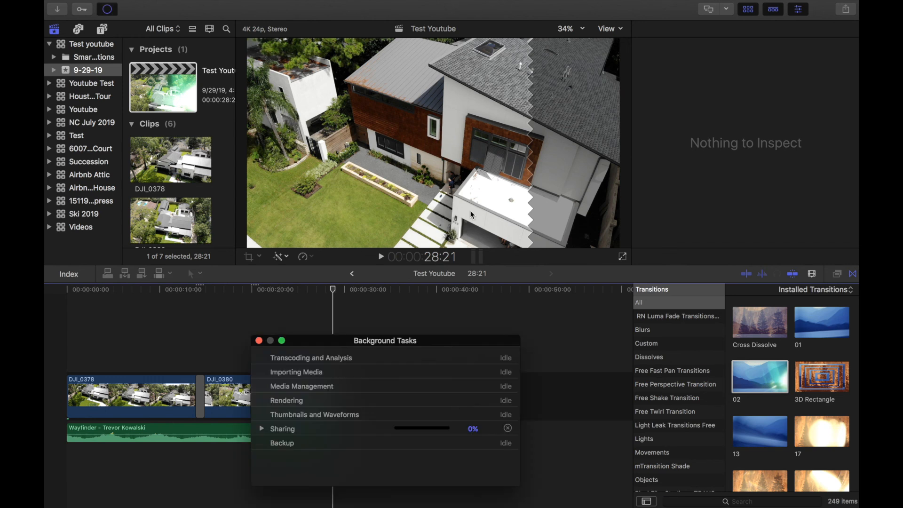
left_click(263, 430)
left_click_drag(378, 342, 423, 138)
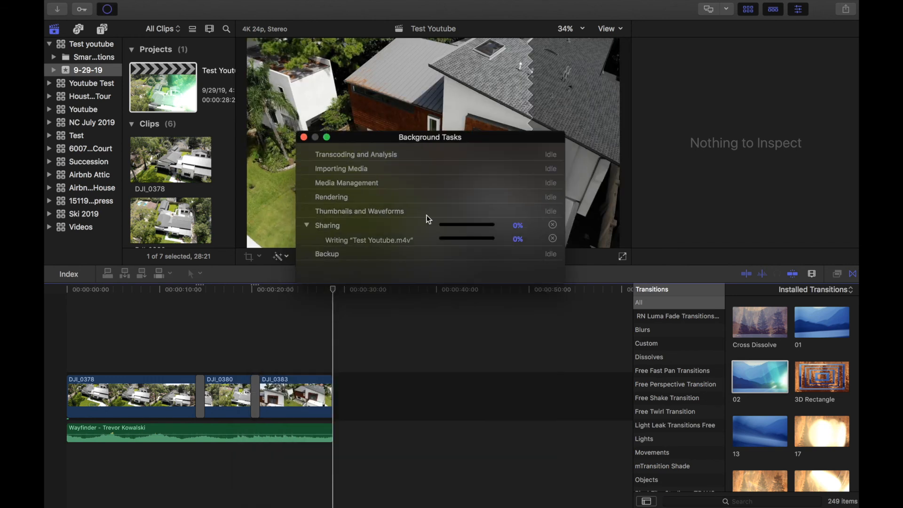